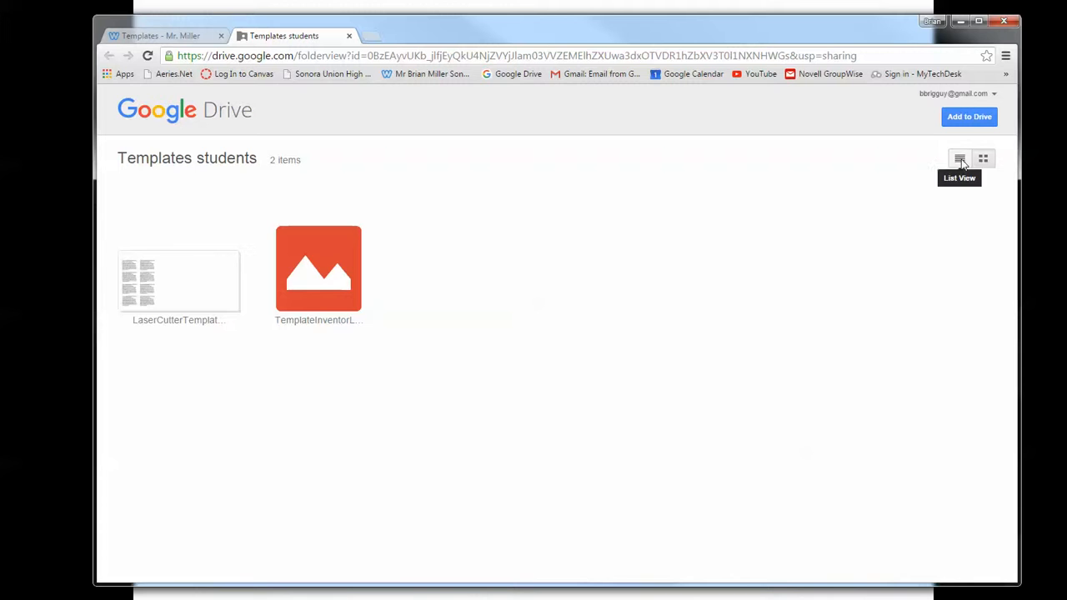
Show the Templates students folder as a list and download TemplateInventorLaserCutter.dwg from it.
click(959, 160)
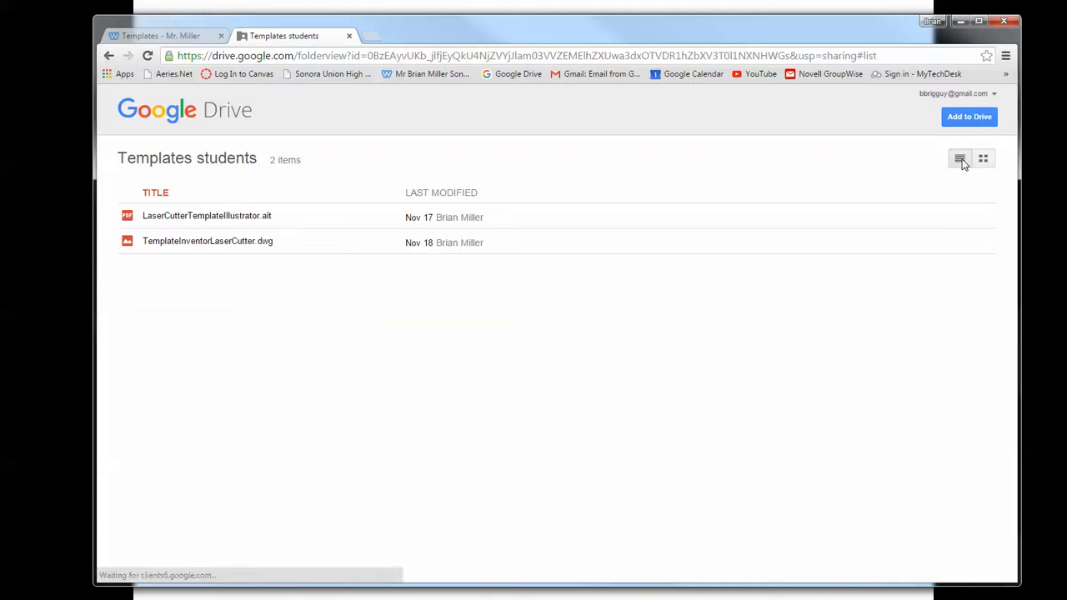
click(193, 248)
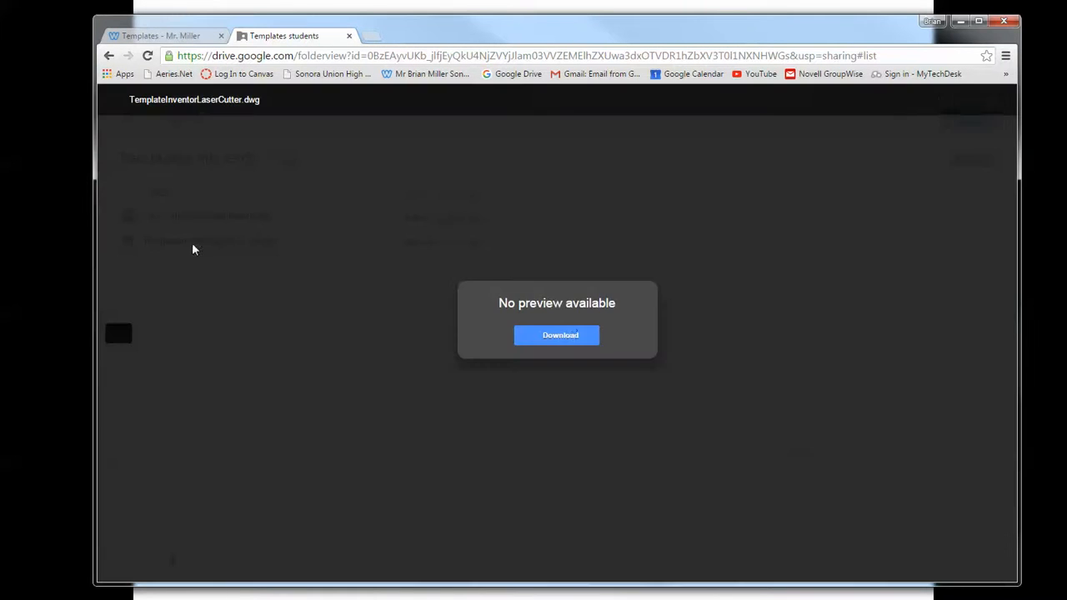
click(556, 101)
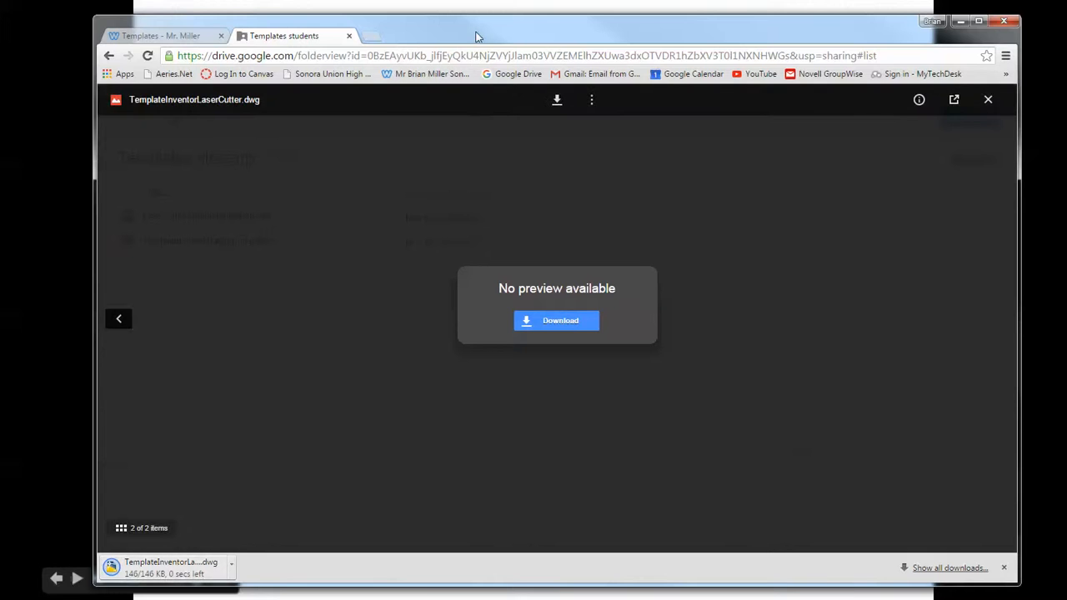
drag(477, 36, 1066, 93)
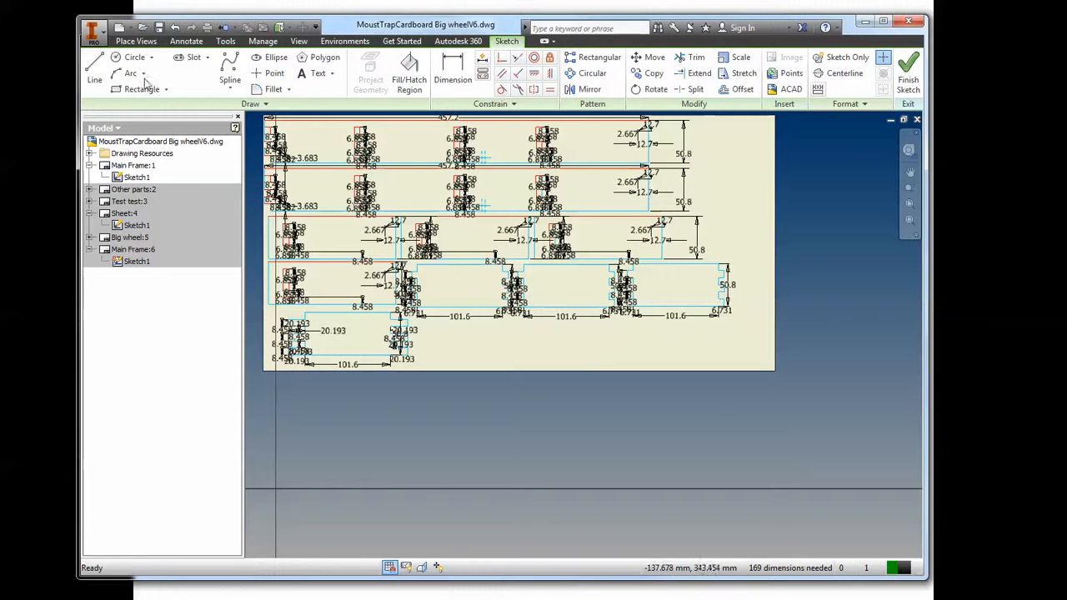
Browse the Save As locations for a copy of the drawing, find the Advanced Mouse Trap folder, and leave without saving.
click(103, 37)
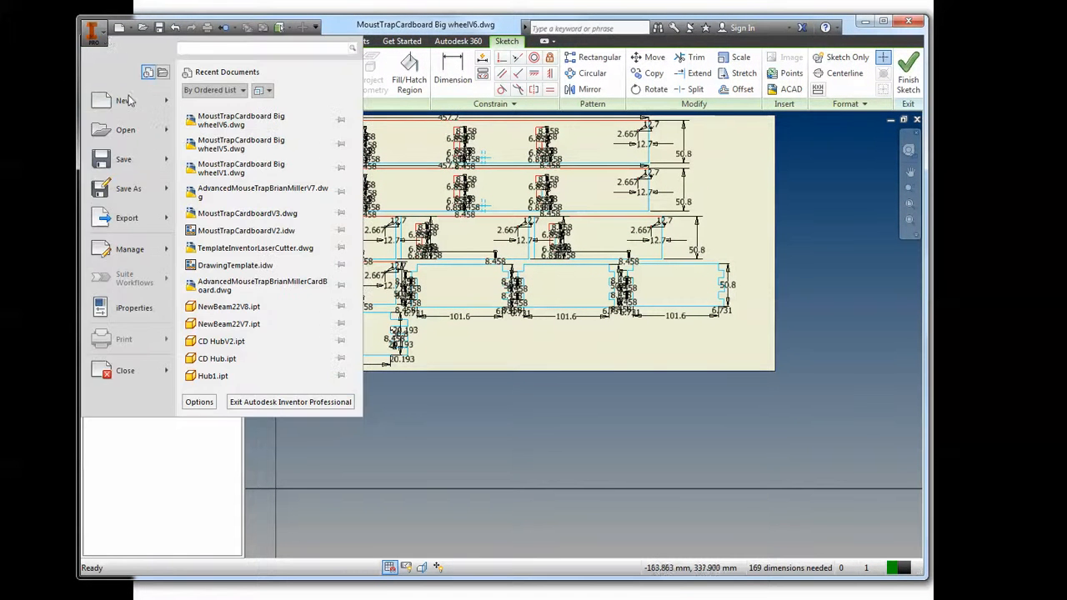
click(130, 188)
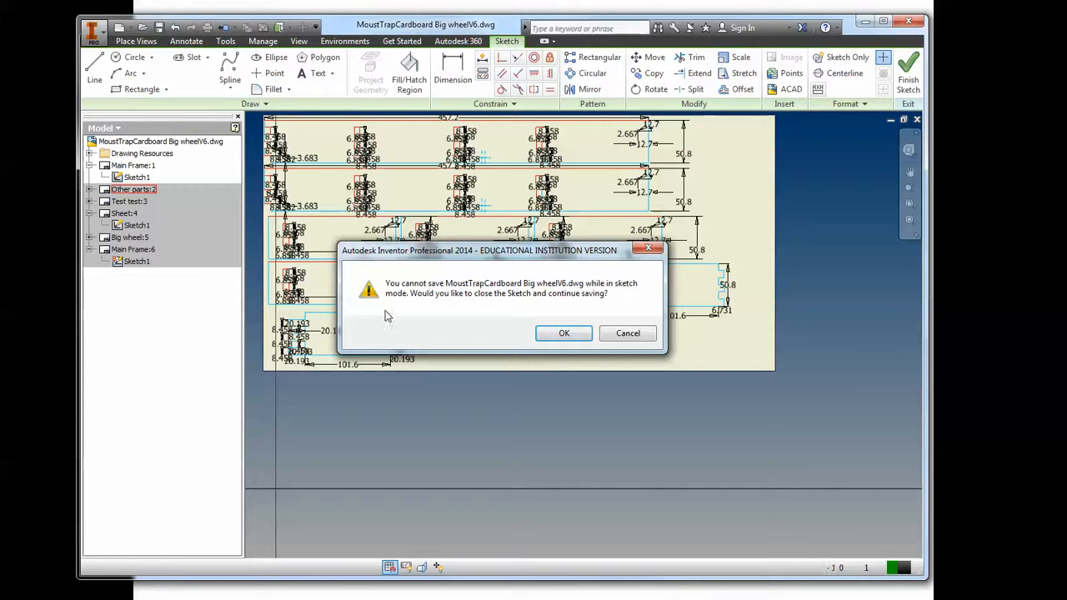
click(565, 333)
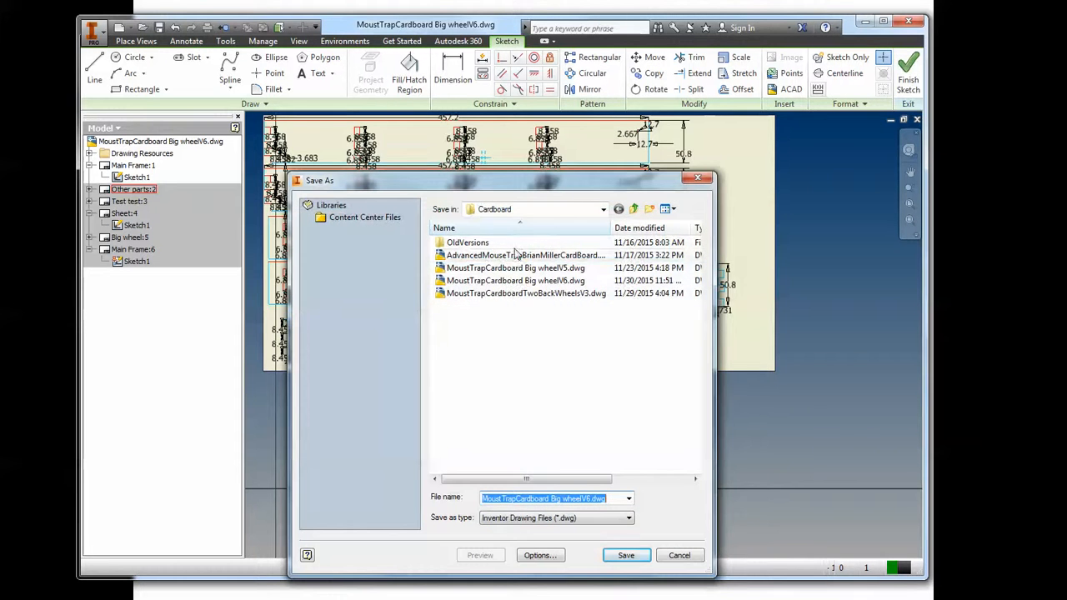
click(603, 210)
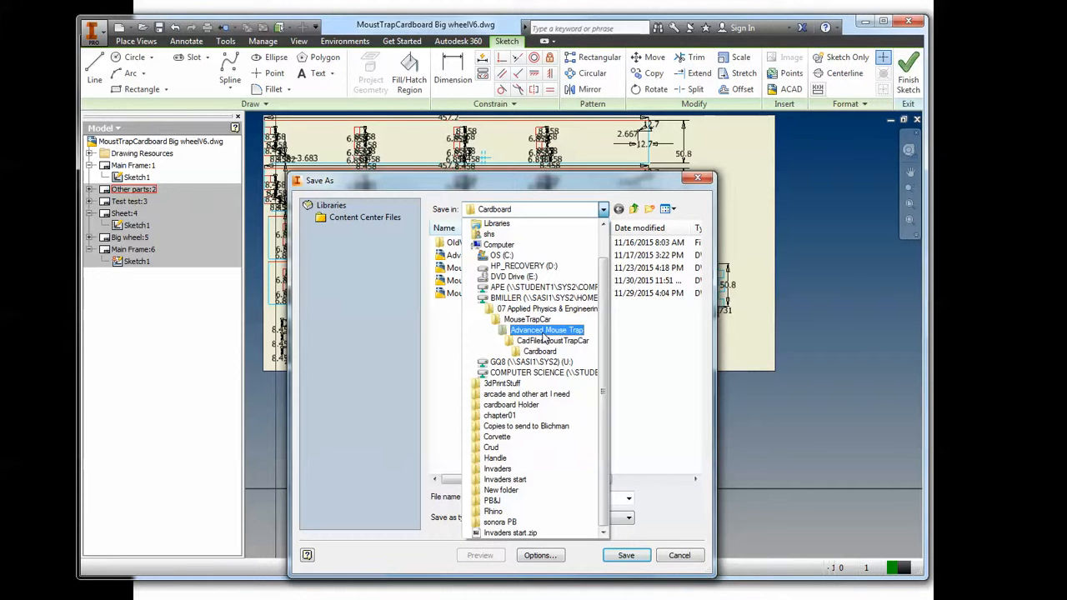
click(680, 554)
click(679, 555)
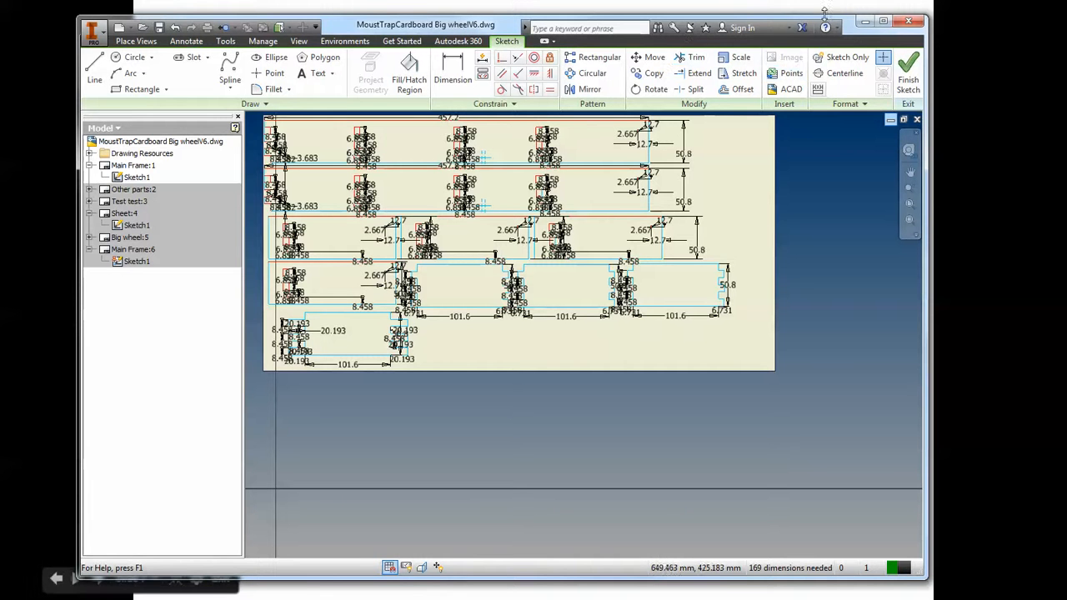
click(864, 22)
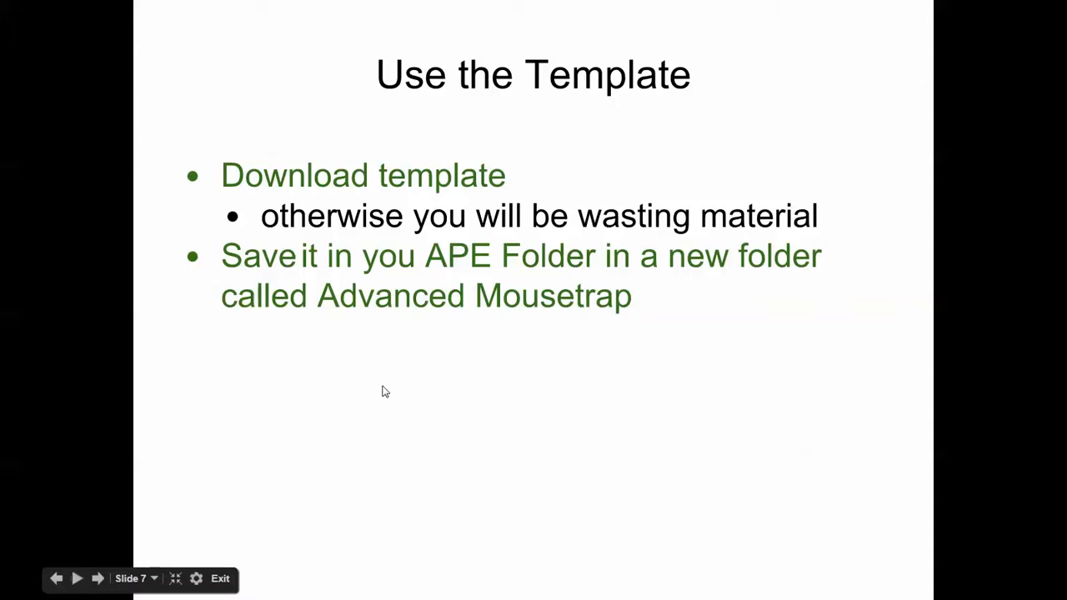
Inspect the Active Standard choices in the drawing's document settings in Inventor and close them without changes.
click(383, 396)
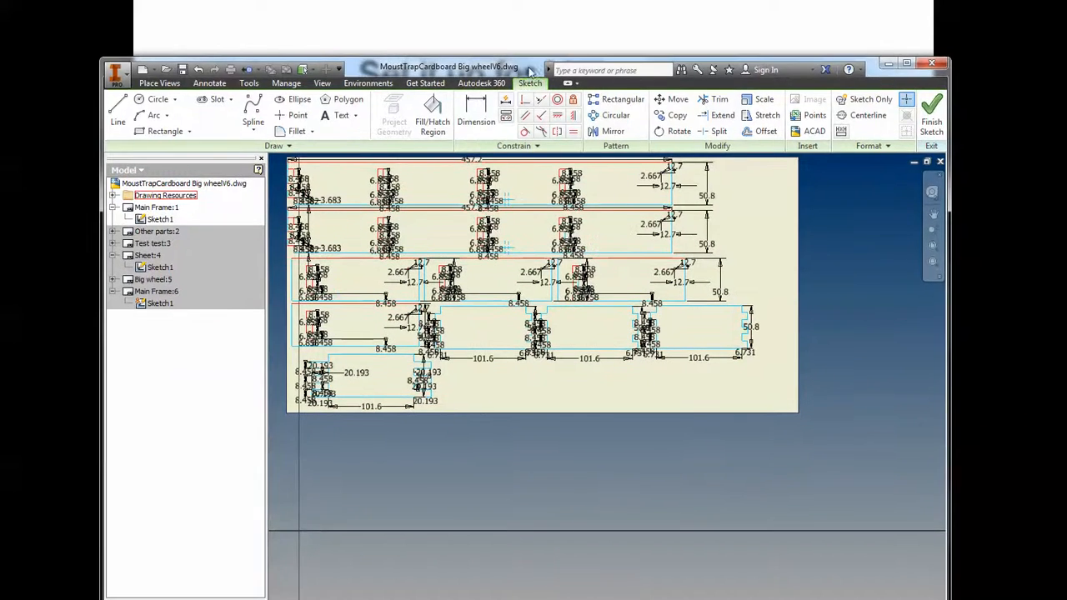
click(250, 85)
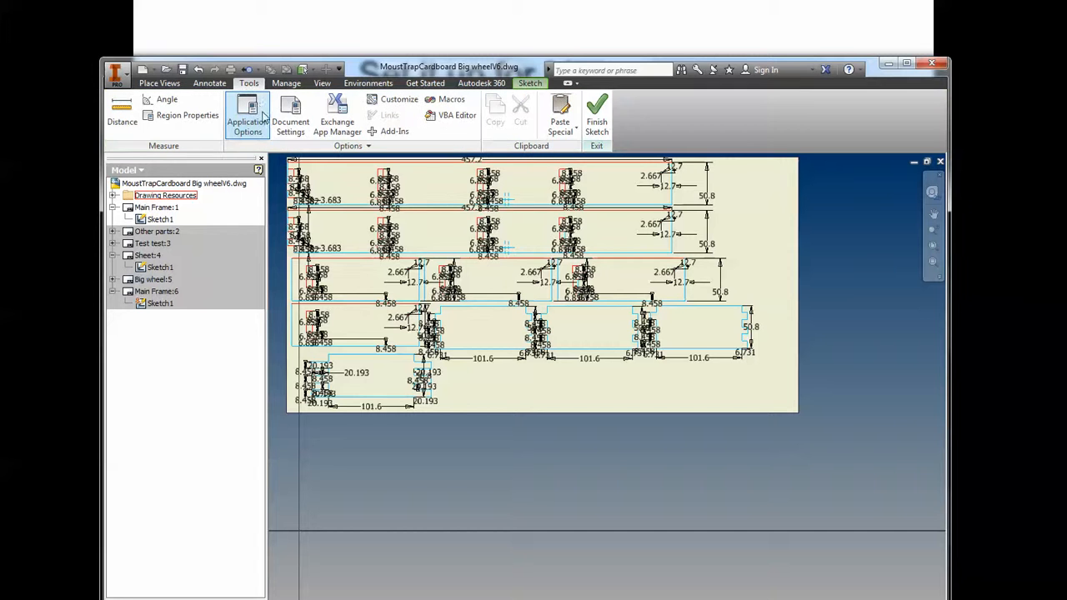
click(286, 129)
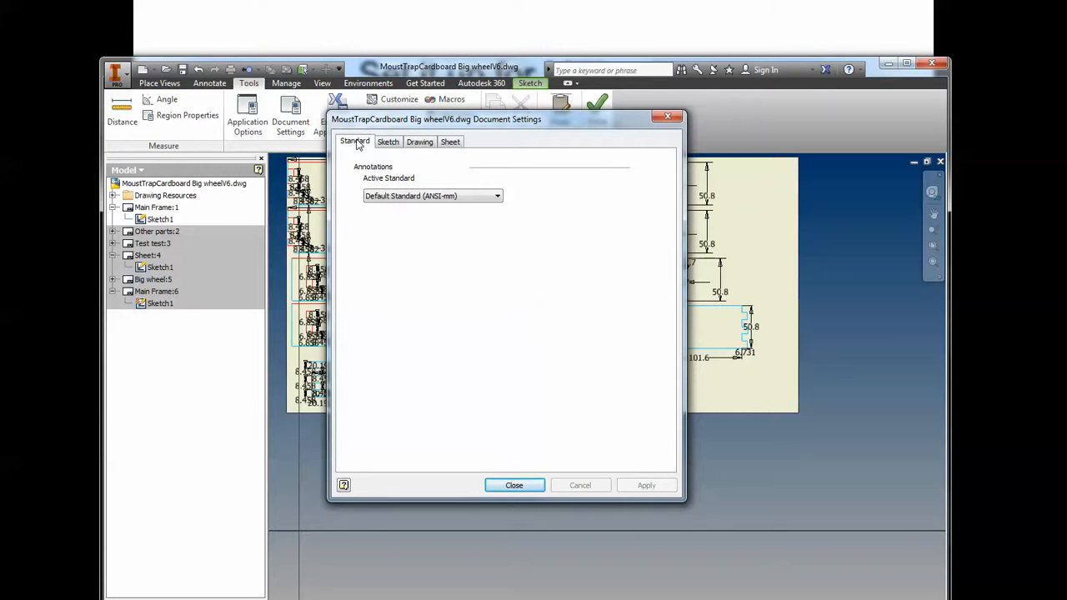
click(496, 198)
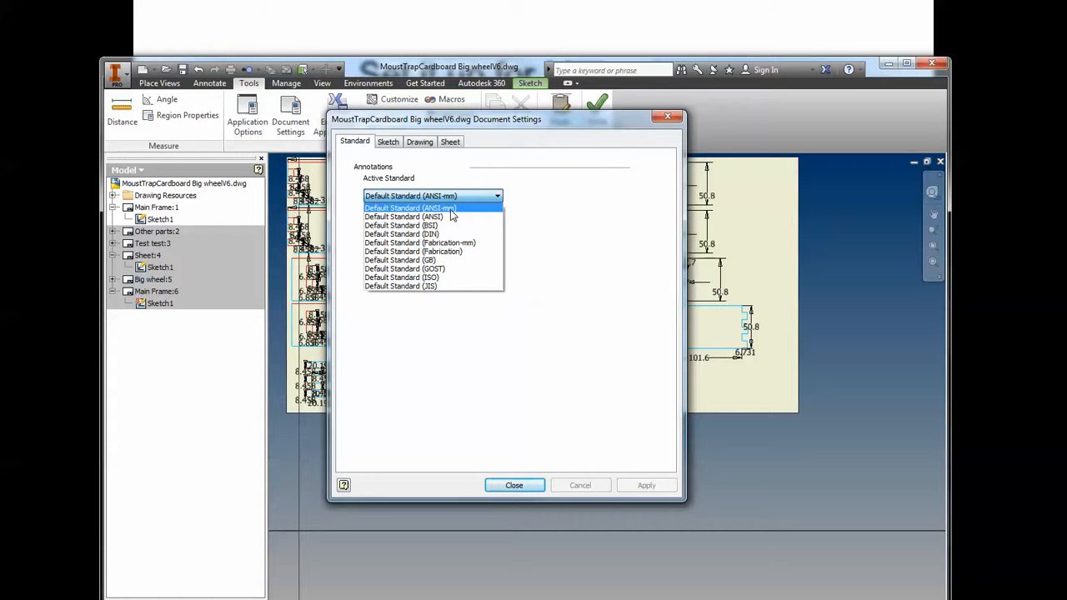
click(532, 491)
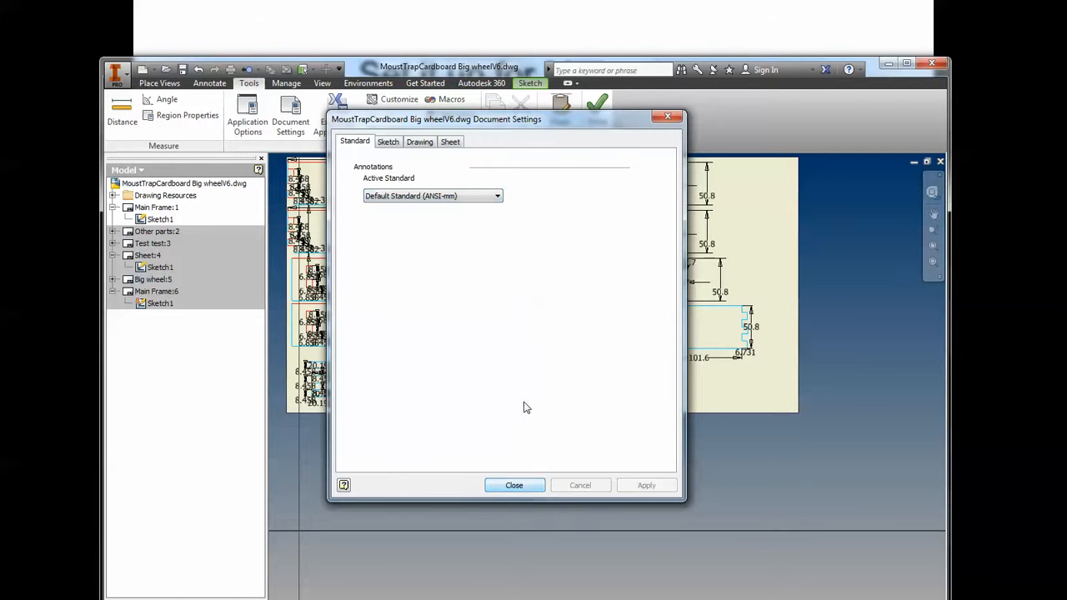
click(511, 487)
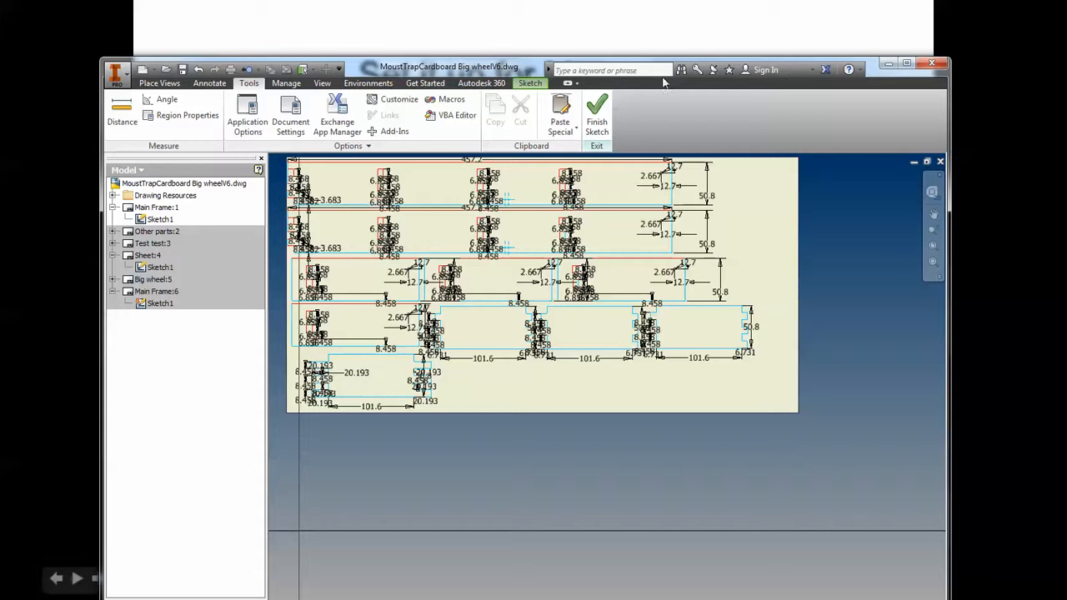
Advance the presentation to the sheet size slide, return to the Inventor drawing and finish the open sketch.
drag(871, 70, 1065, 126)
click(440, 495)
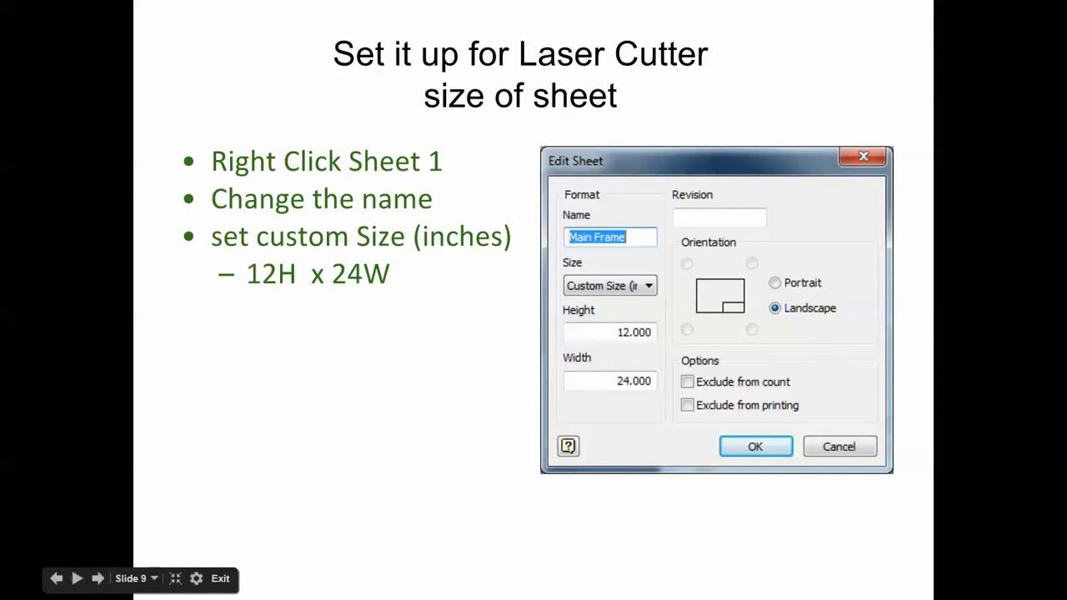
drag(1066, 129, 880, 50)
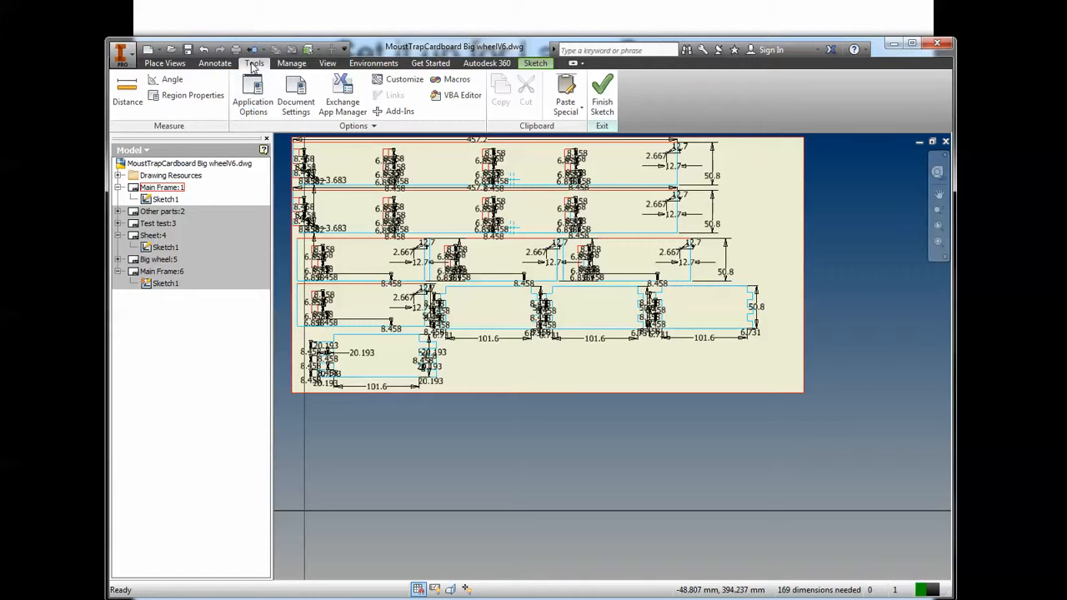
click(597, 111)
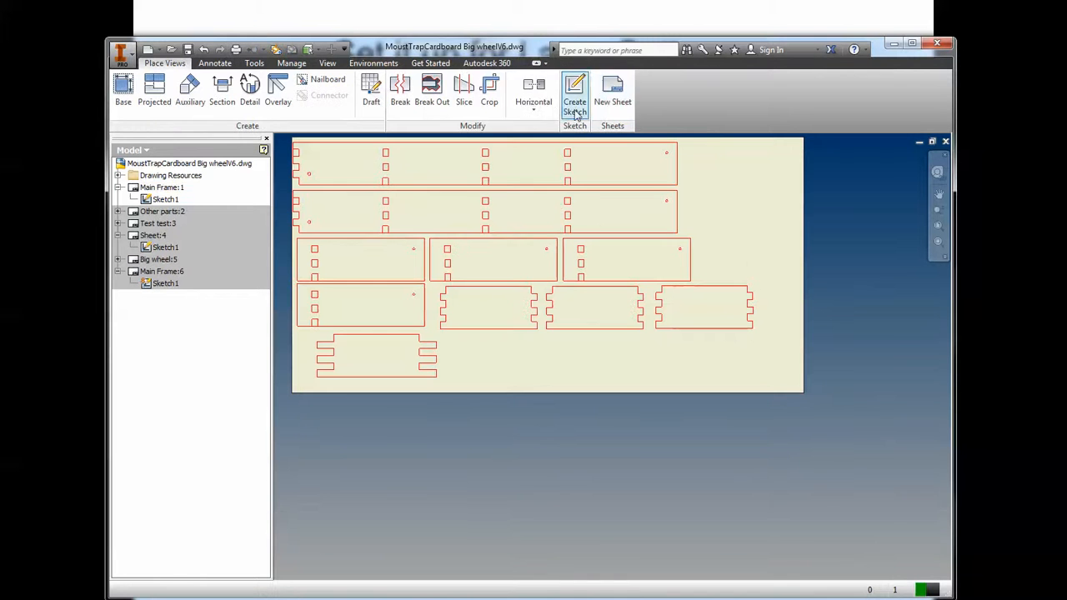
click(254, 64)
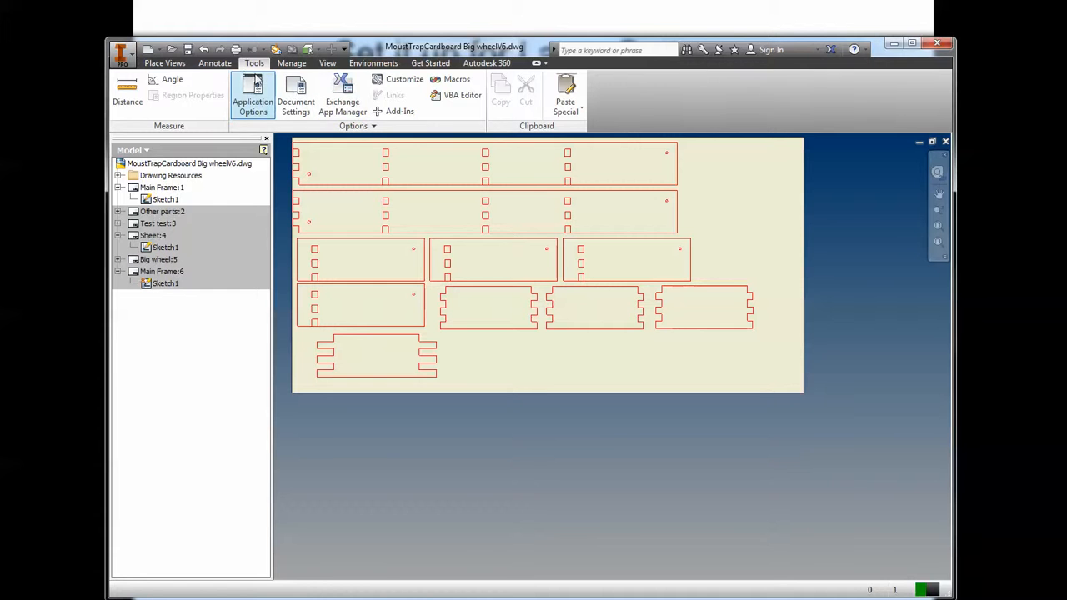
click(289, 64)
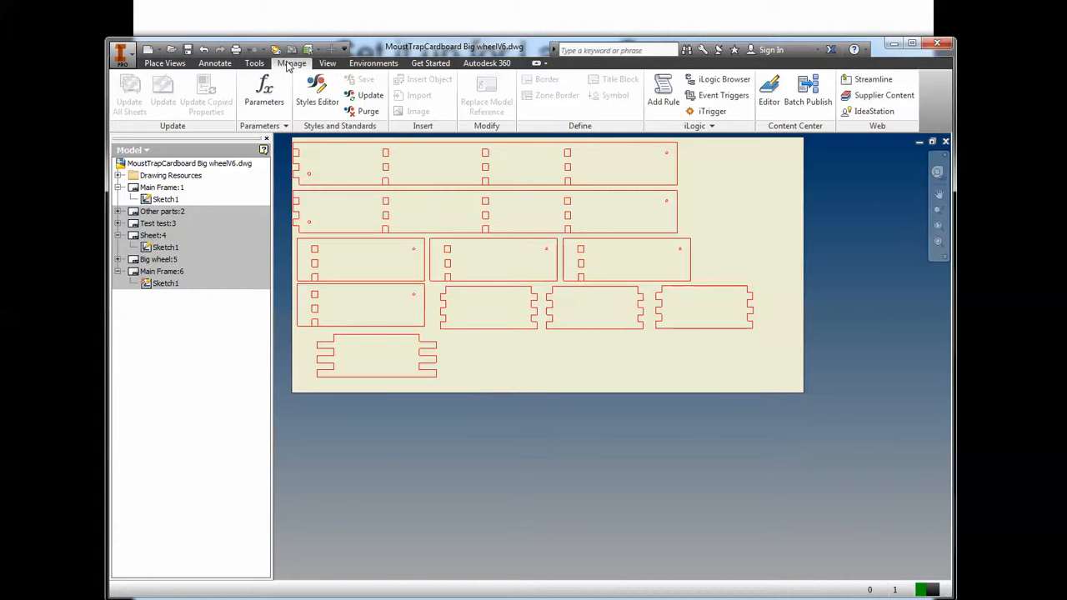
click(255, 65)
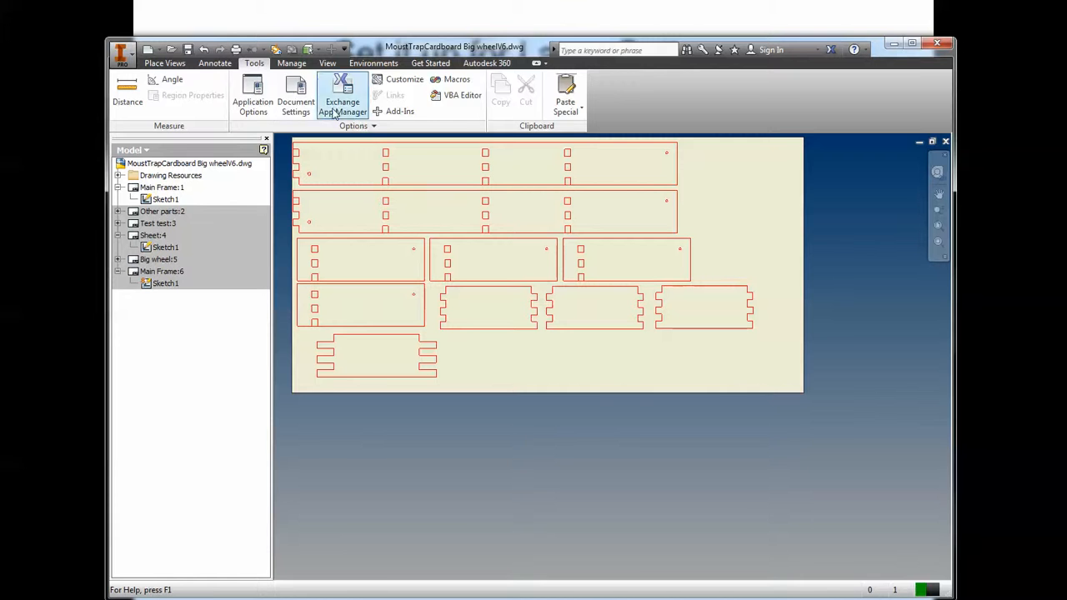
click(291, 64)
click(254, 64)
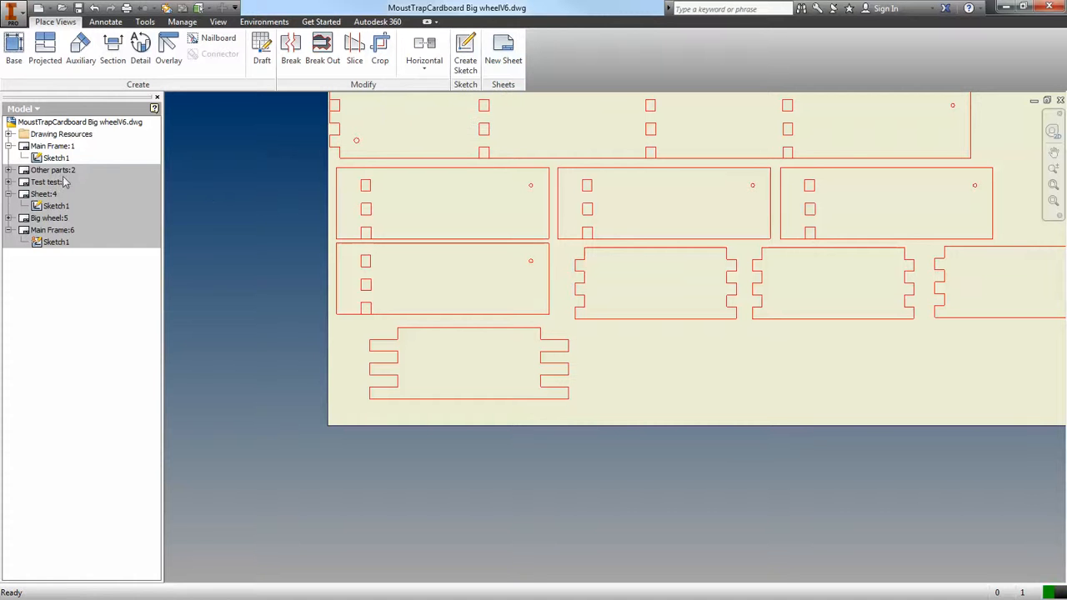
Edit the Main Frame:1 sheet and choose Custom Size (inches) as its sheet size.
click(50, 147)
right_click(38, 147)
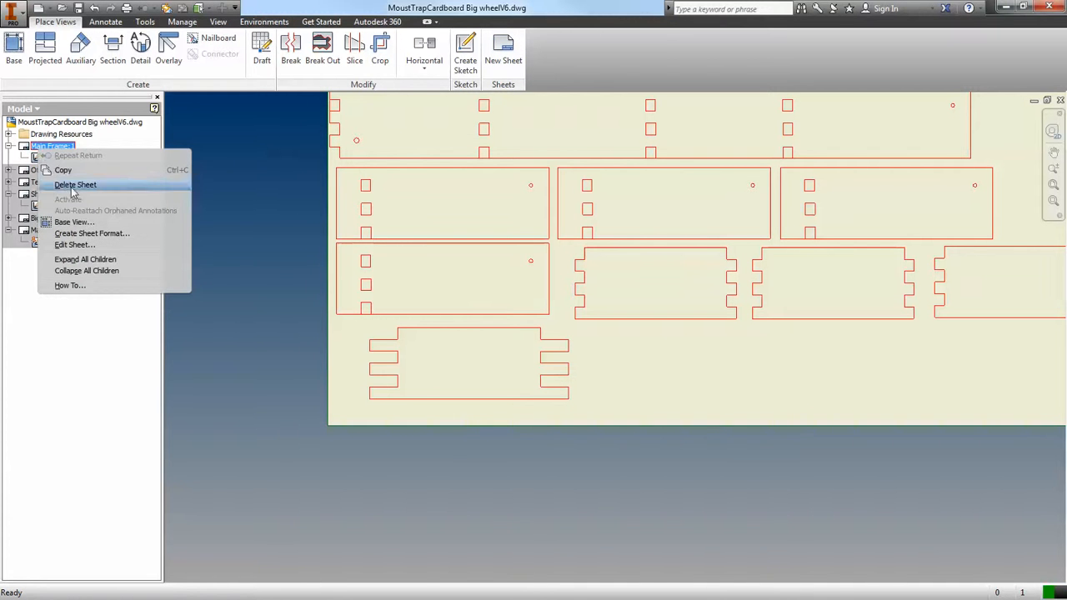
click(73, 245)
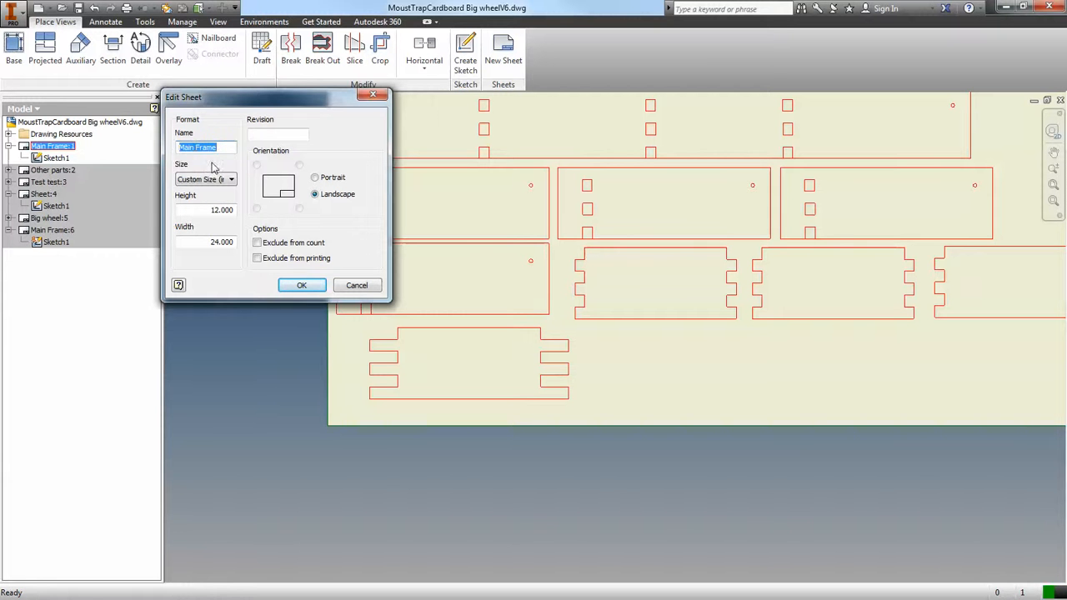
click(229, 185)
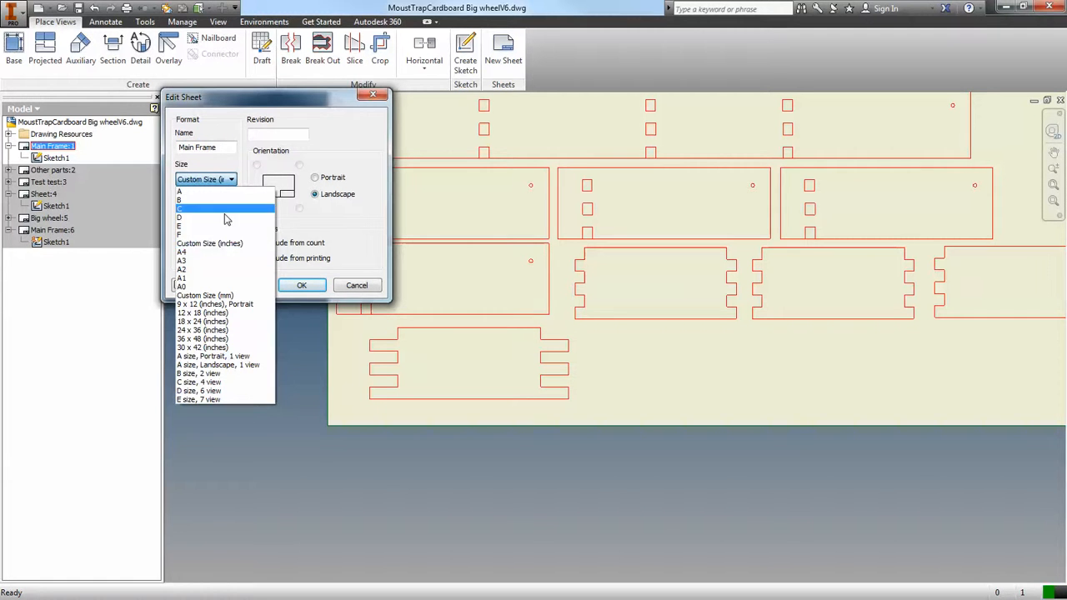
click(223, 246)
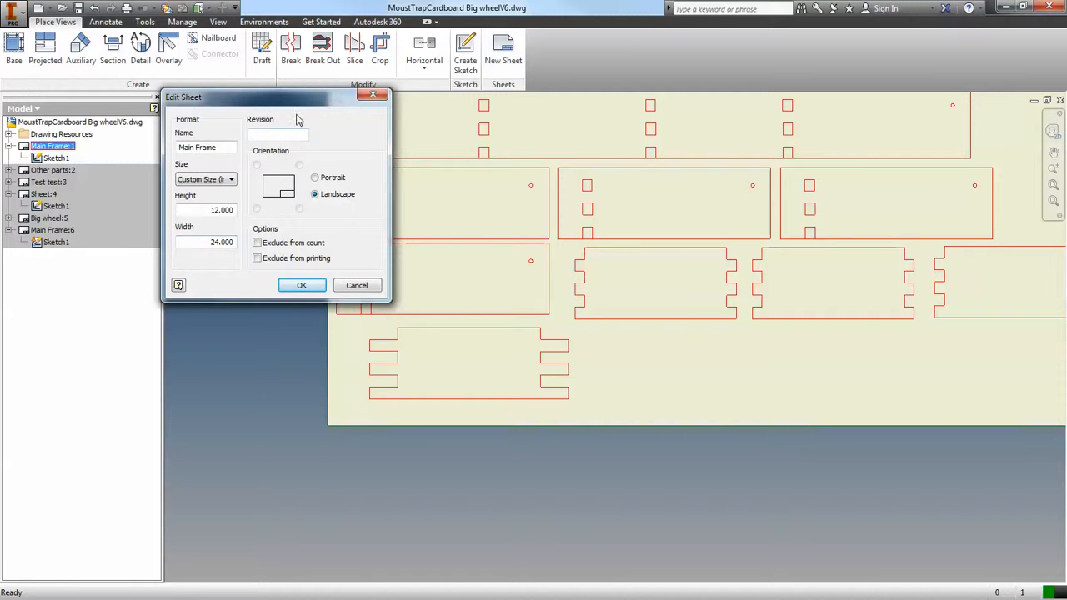
drag(288, 106, 1066, 154)
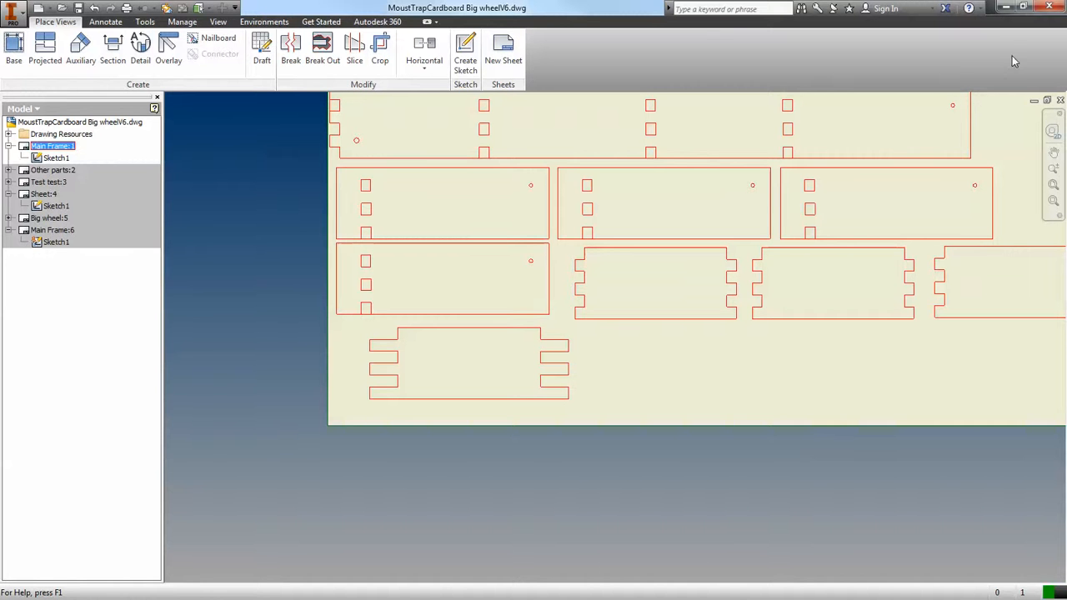
Go back to the presentation and view the slide on sketch color settings for the laser cutter.
click(1003, 9)
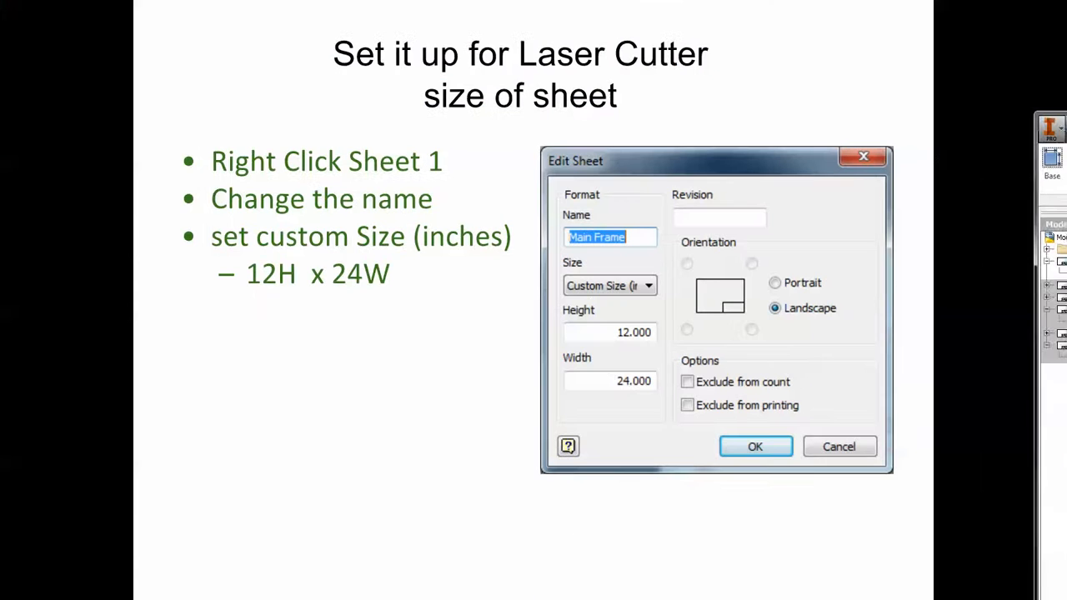
click(385, 414)
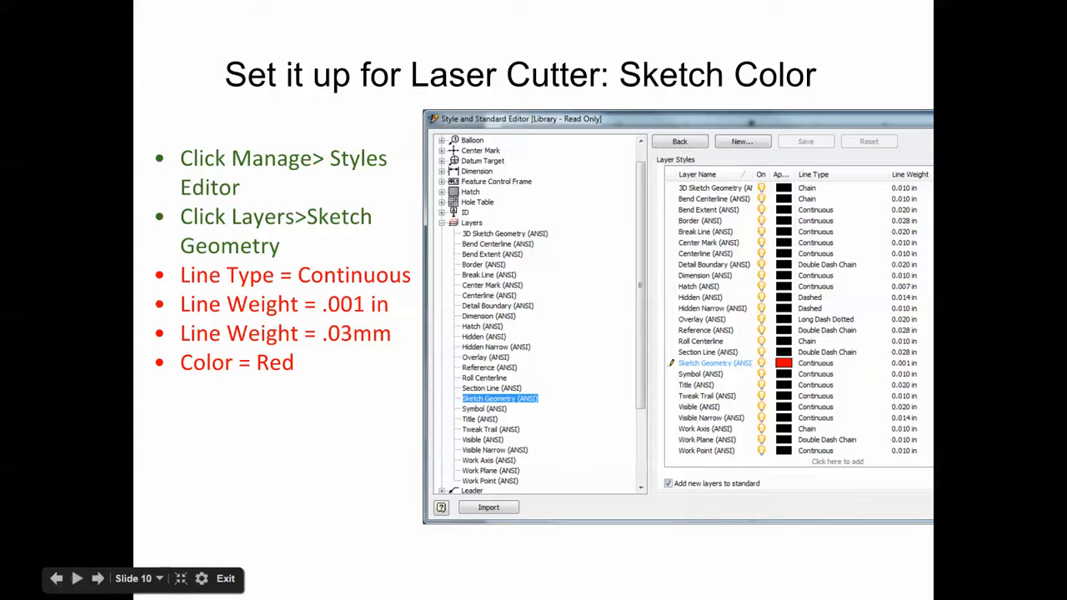
drag(1065, 120, 639, 100)
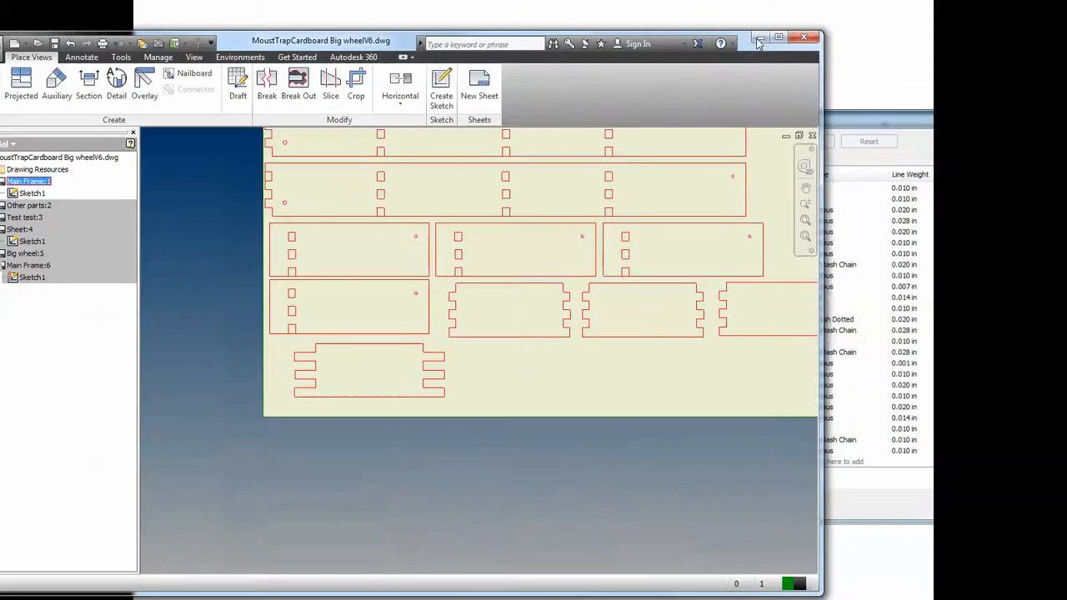
click(835, 40)
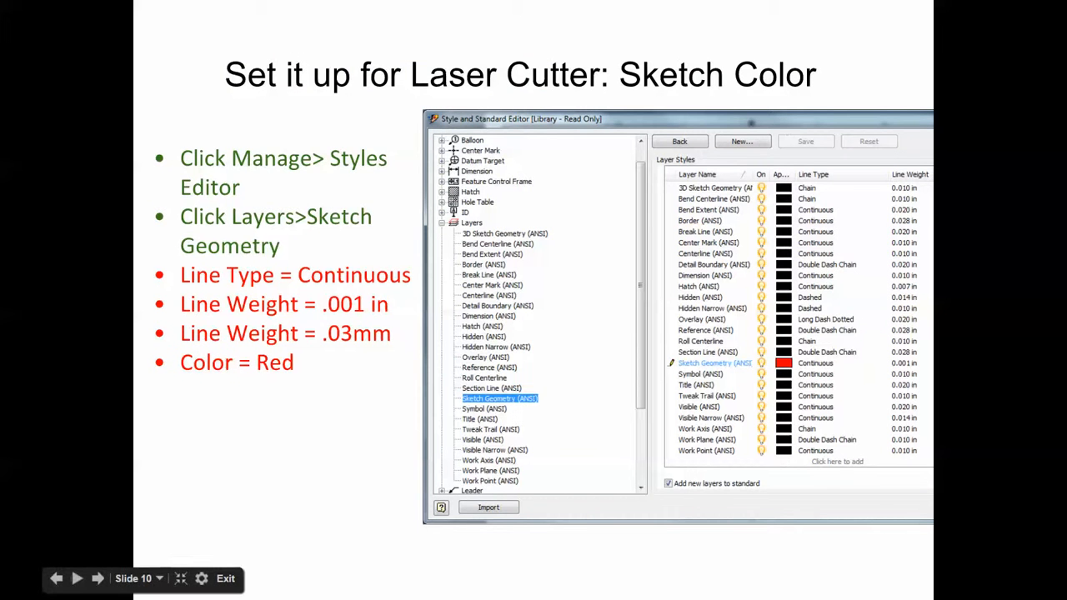
Switch back to the Inventor drawing, maximize its window and open the Styles Editor.
key(alt+Tab)
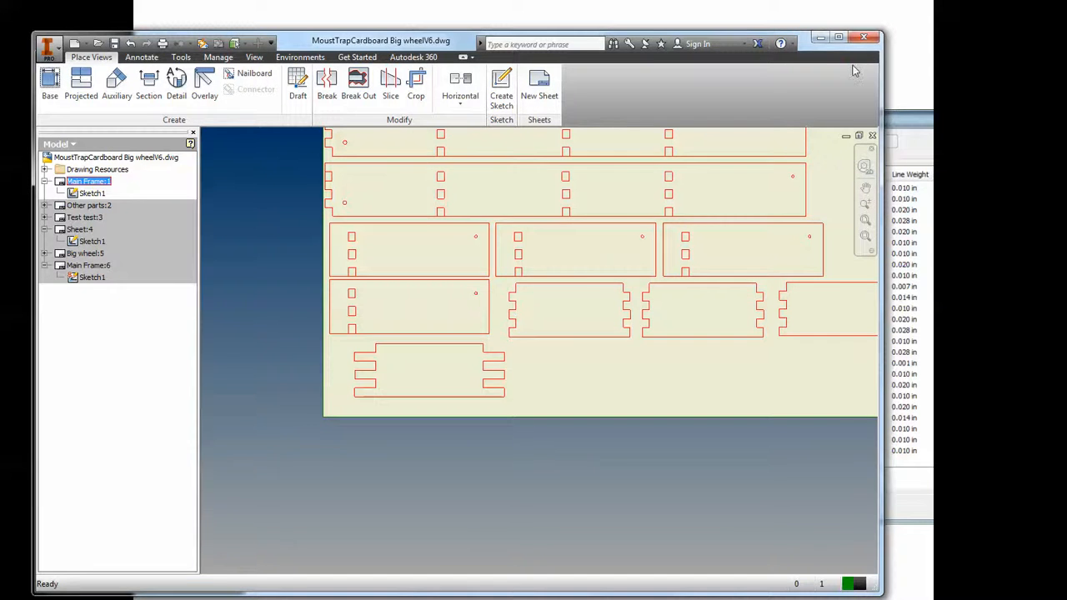
click(838, 37)
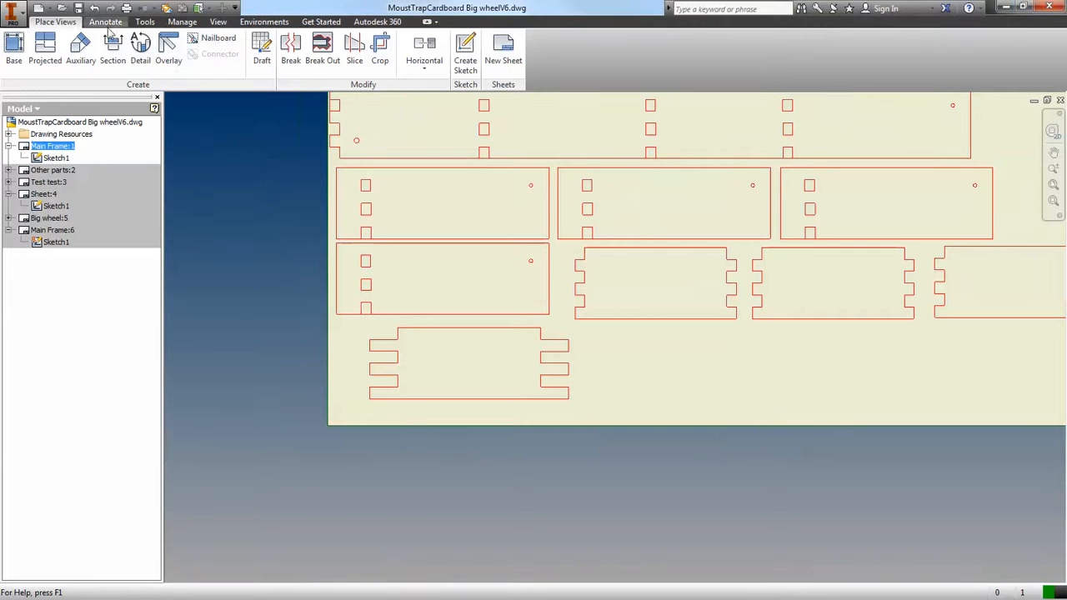
click(182, 21)
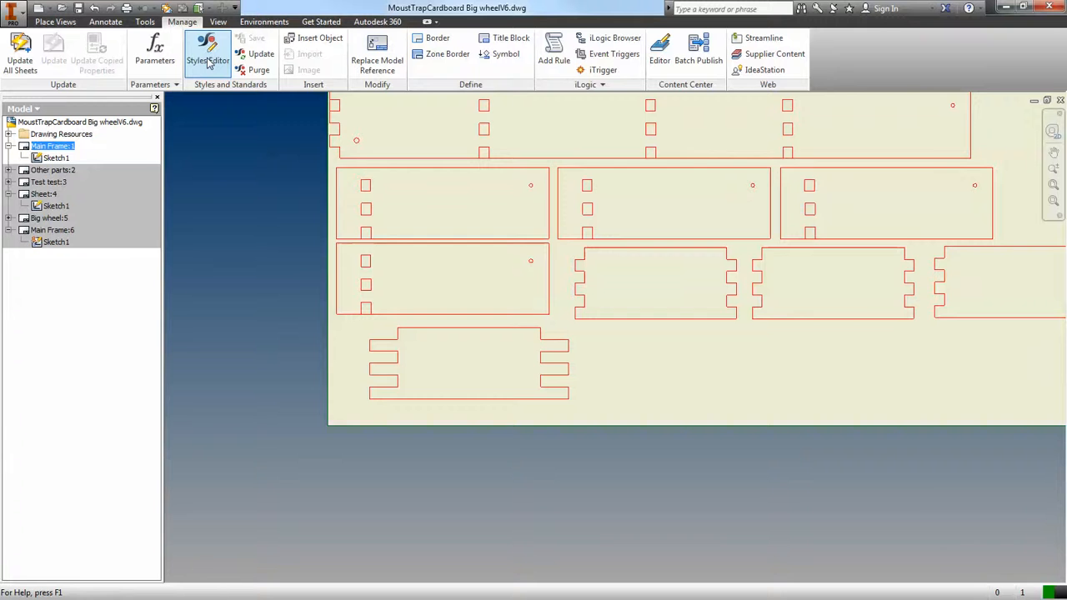
click(208, 62)
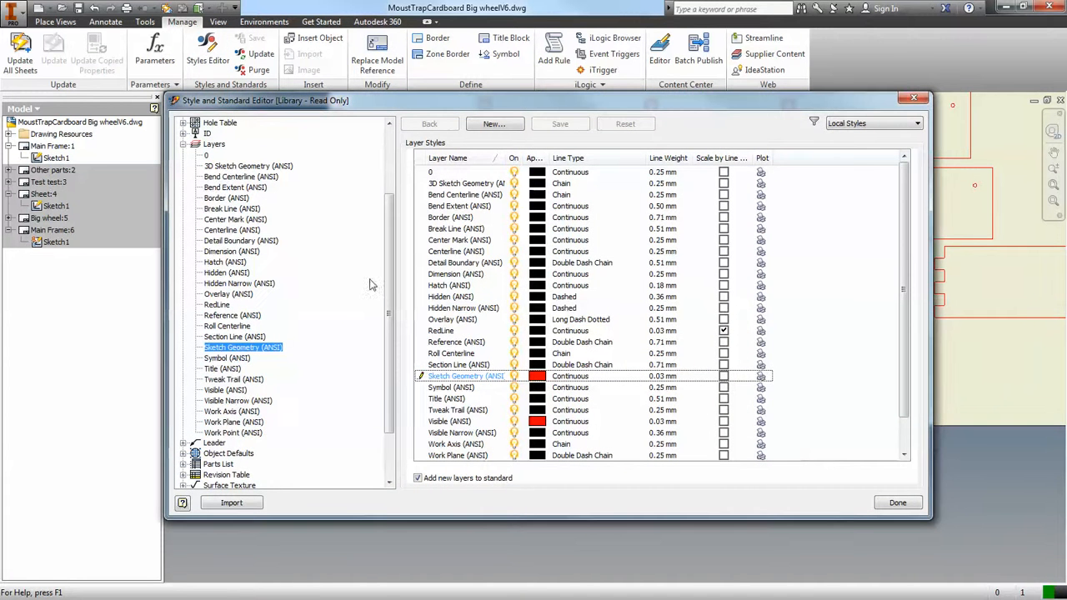
Expand the Layers styles in the Style and Standard Editor and select the Sketch Geometry (ANSI) layer.
drag(389, 288, 388, 269)
click(182, 176)
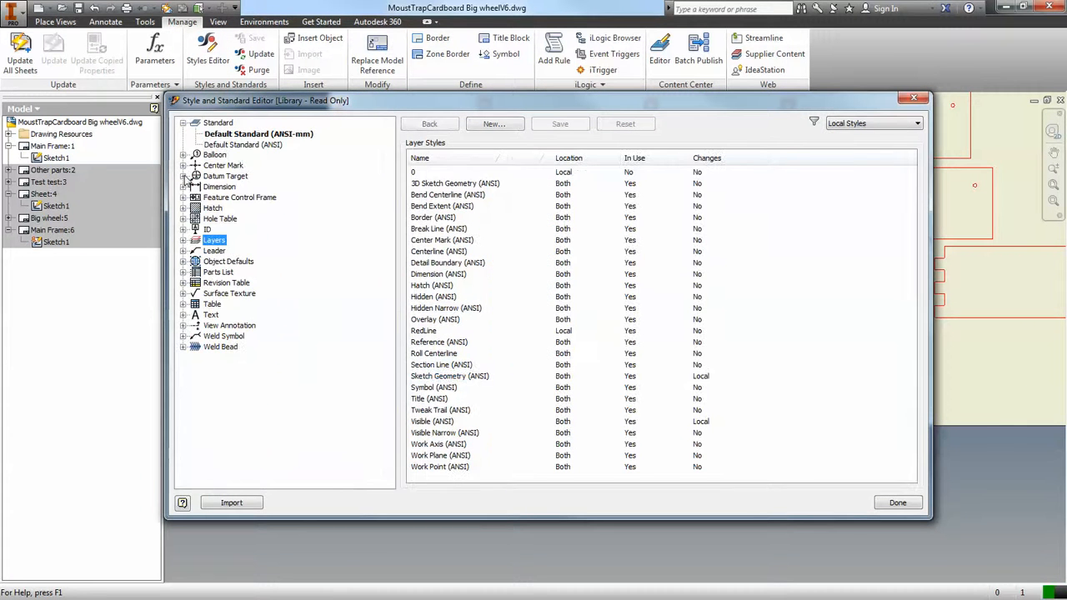
click(184, 240)
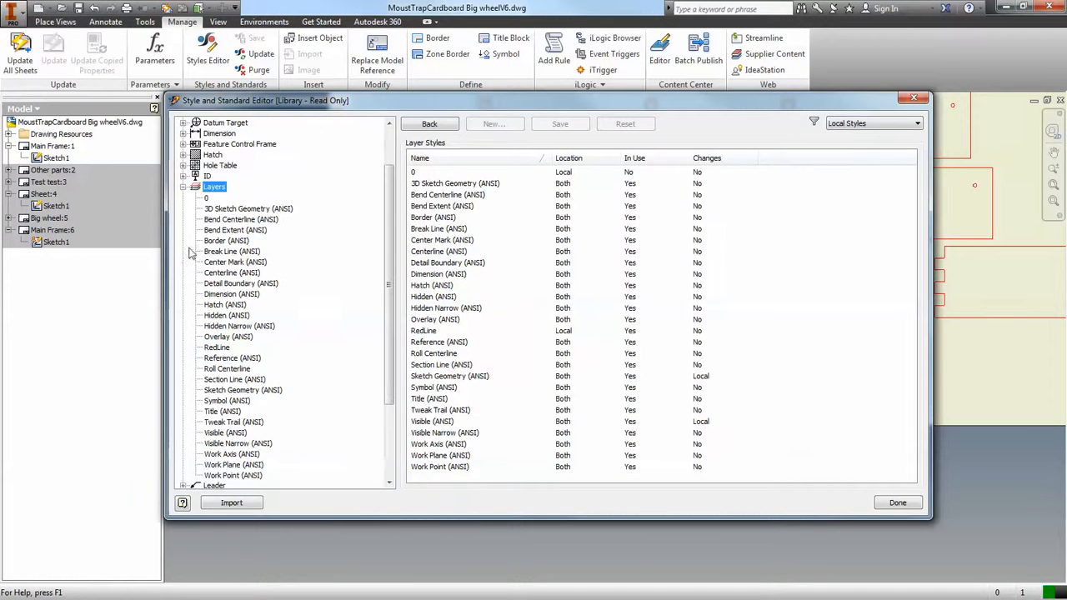
click(237, 392)
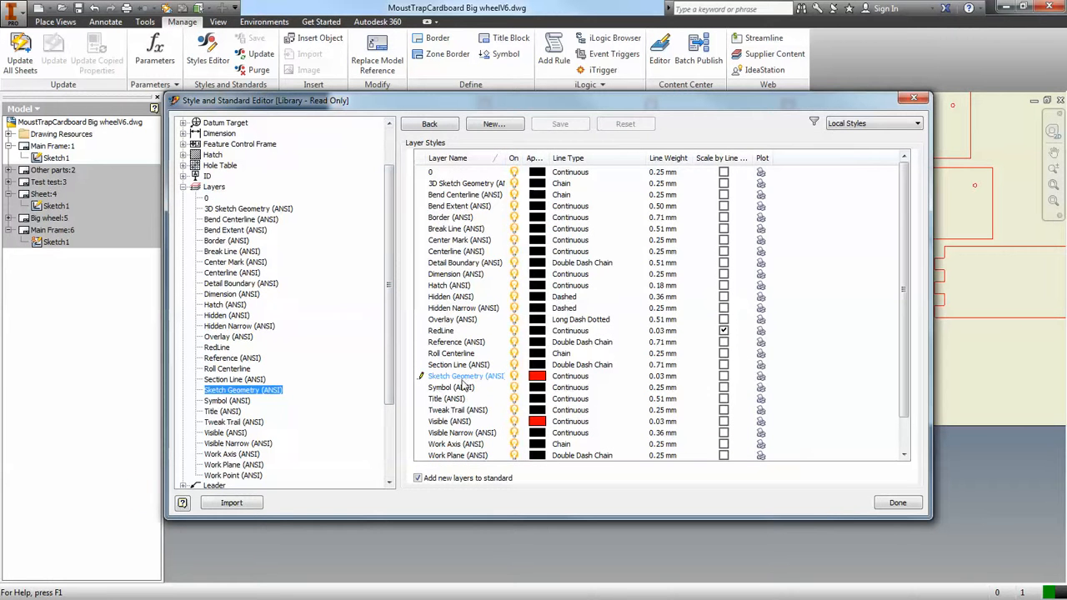
Apply red as the Sketch Geometry (ANSI) layer's color and close the Style and Standard Editor.
click(535, 379)
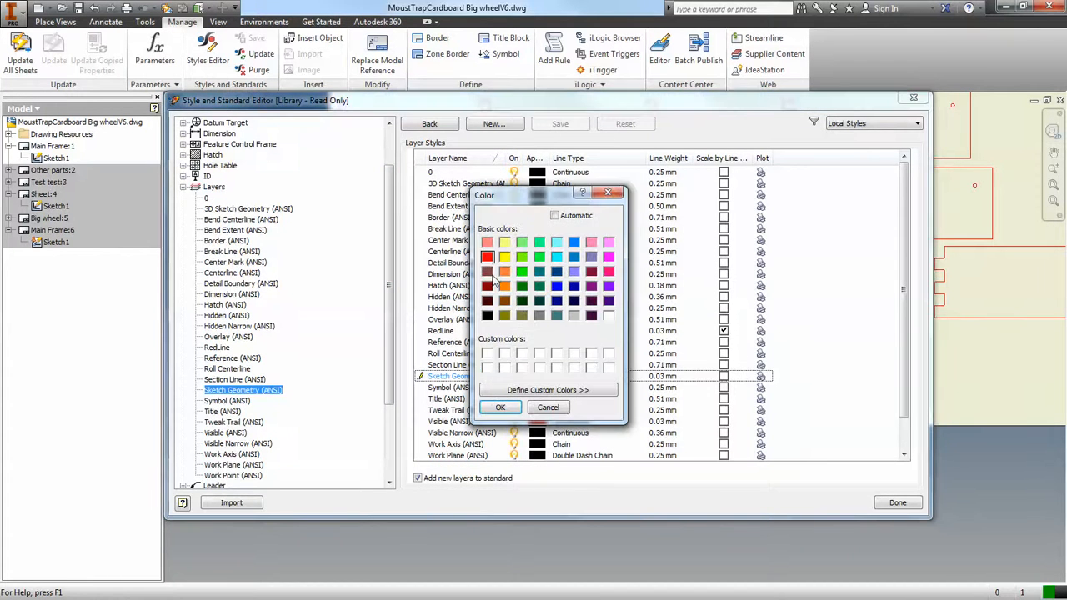
click(500, 407)
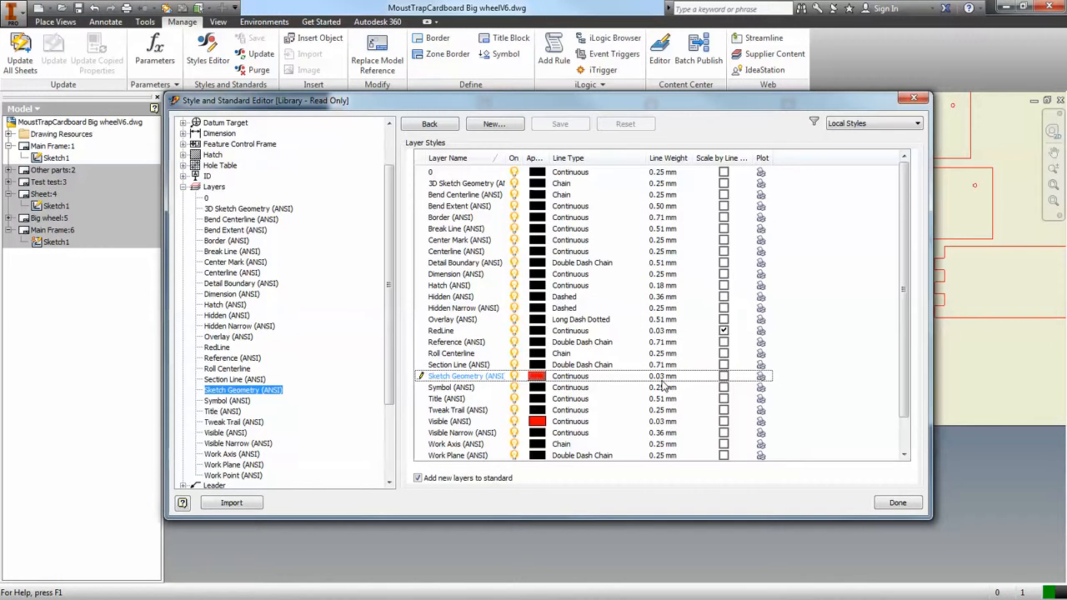
click(897, 504)
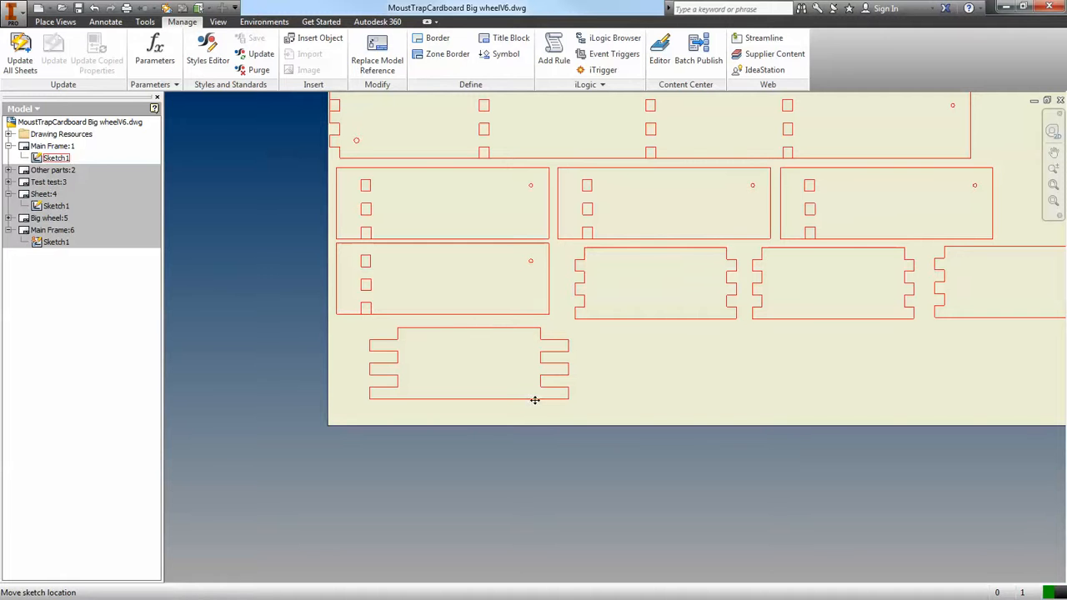
Return to the presentation and go through the slides on sketch properties, grid setup, axle and bearing, and measuring.
click(1004, 8)
click(223, 455)
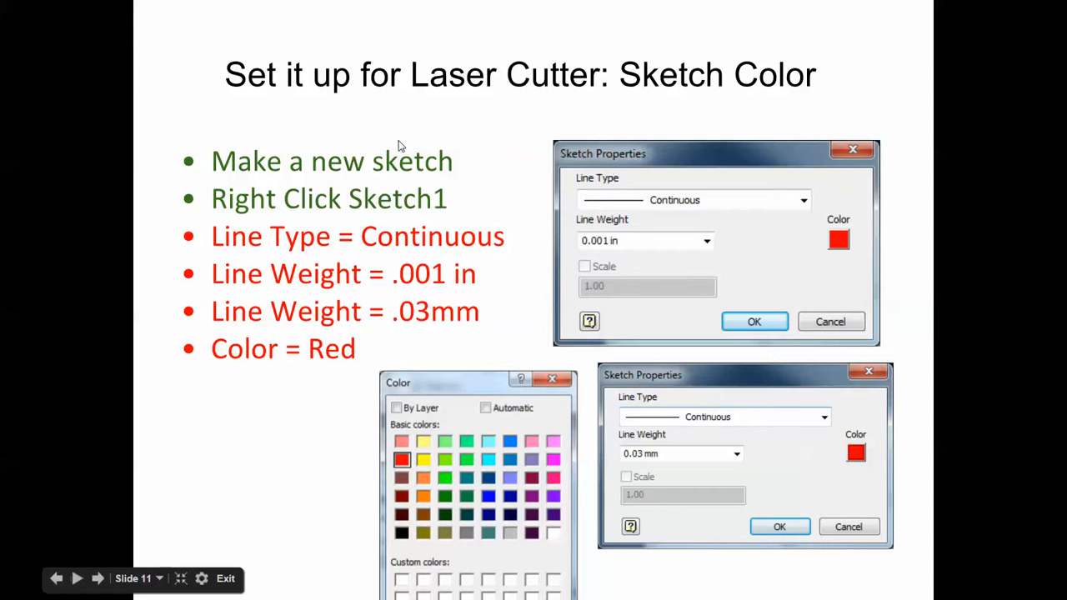
click(252, 485)
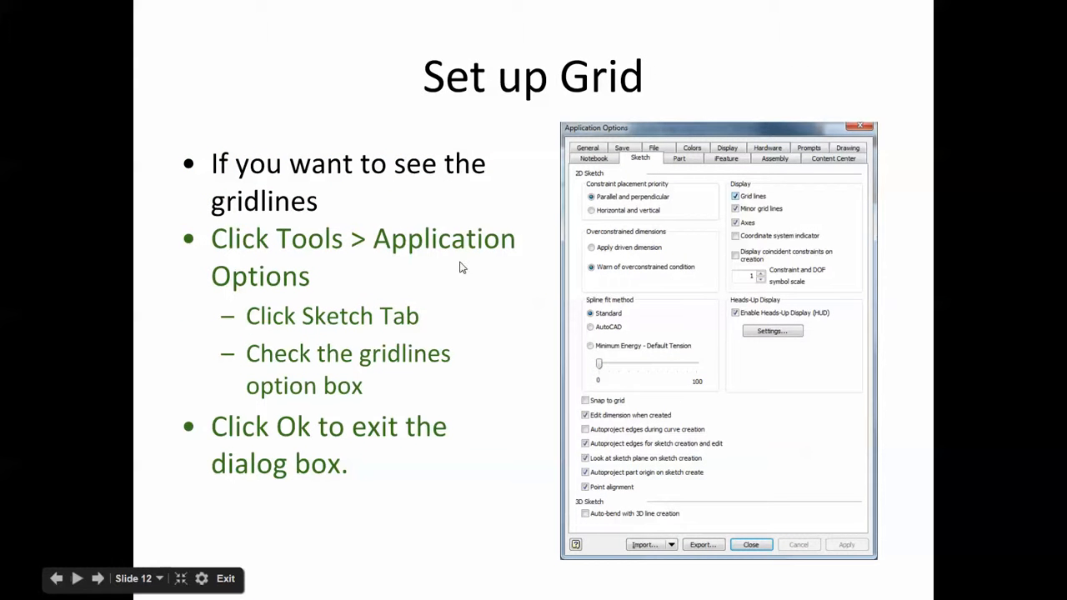
click(388, 492)
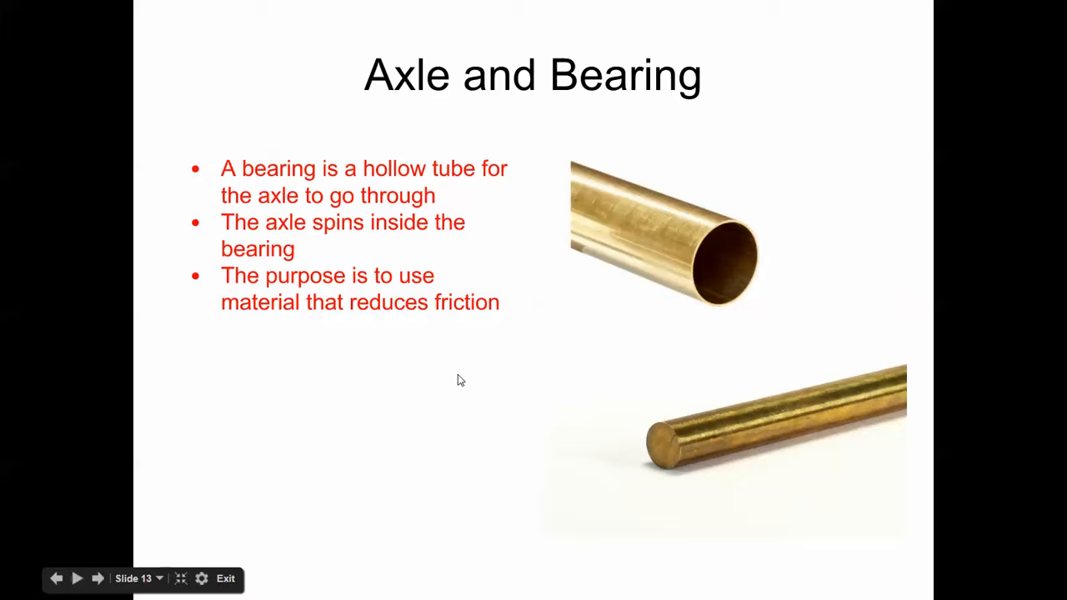
click(363, 366)
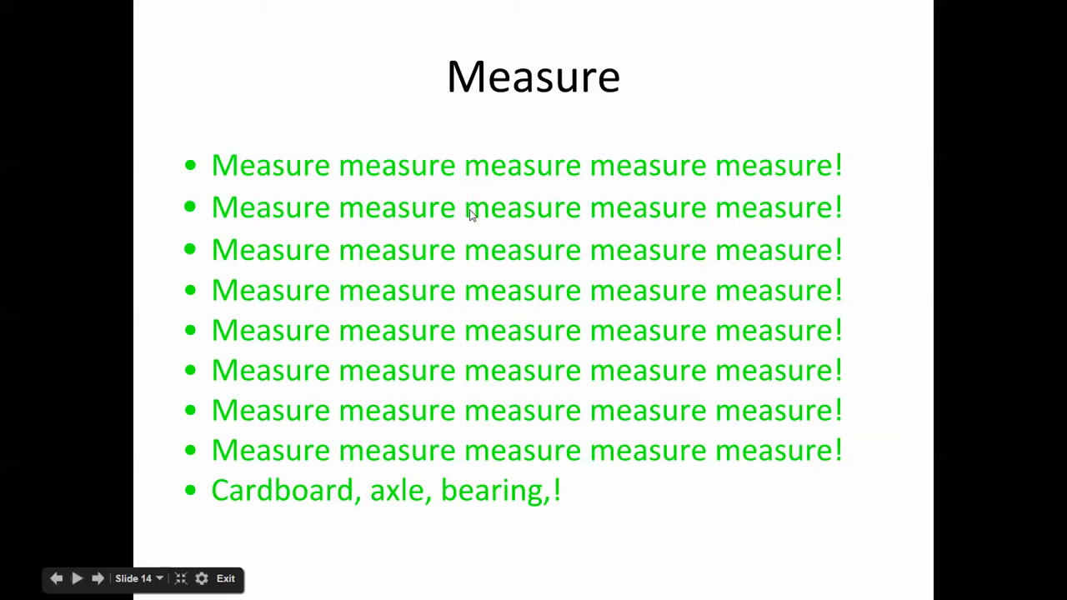
click(473, 242)
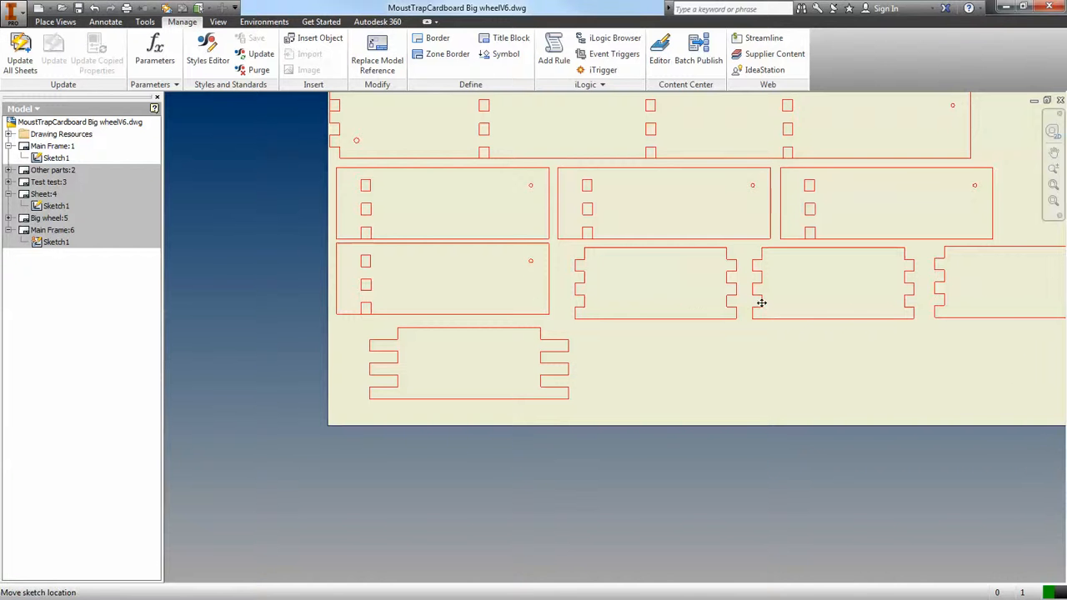
In the Inventor drawing, activate the Main Frame:6 sheet and create a new sketch on it.
scroll(758, 301, down, 3)
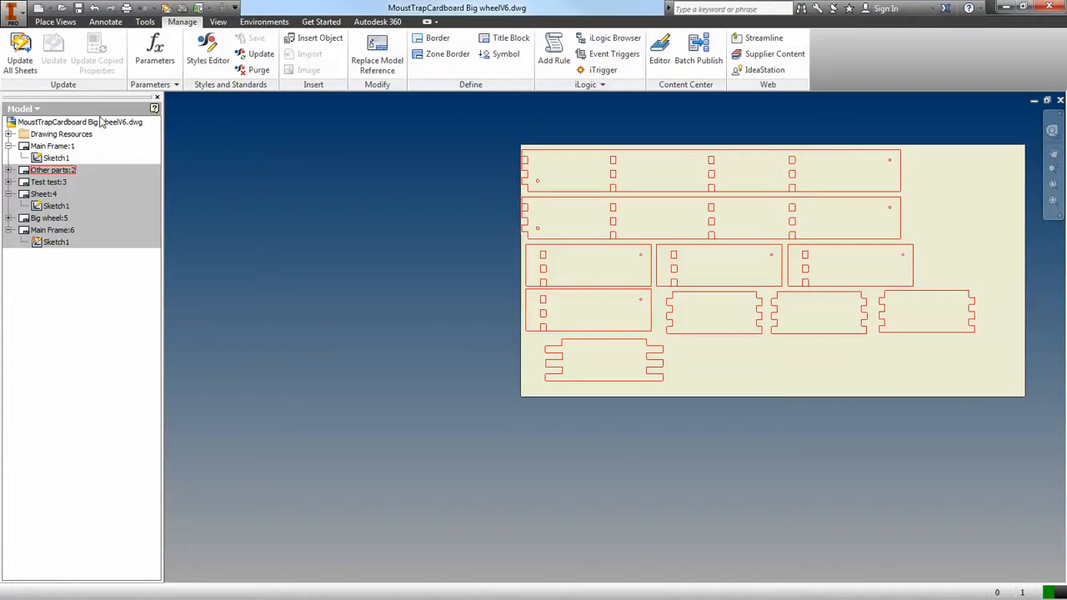
click(55, 22)
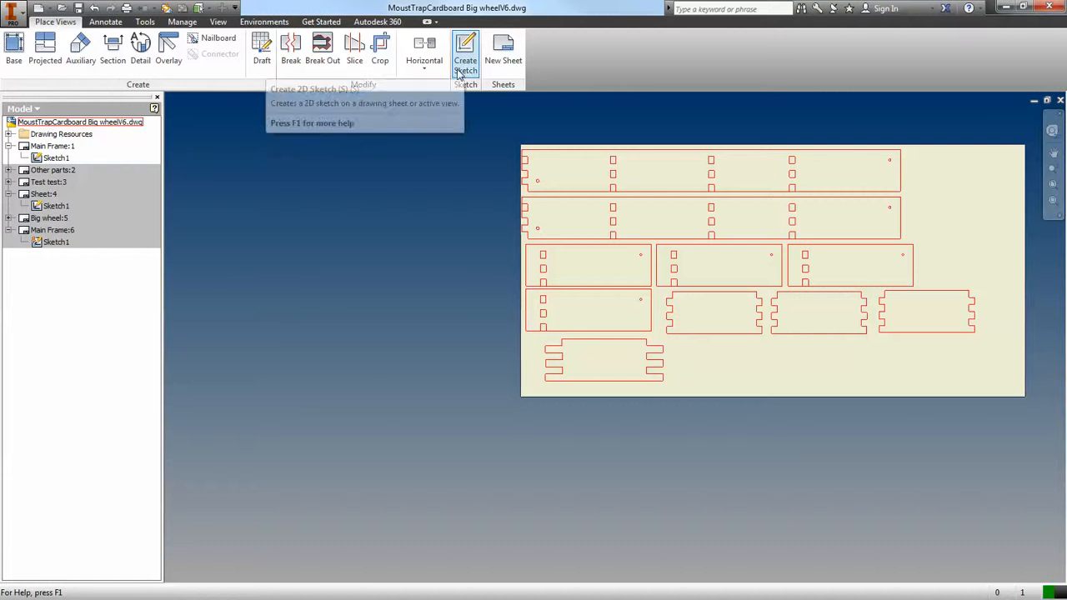
click(40, 230)
double_click(27, 232)
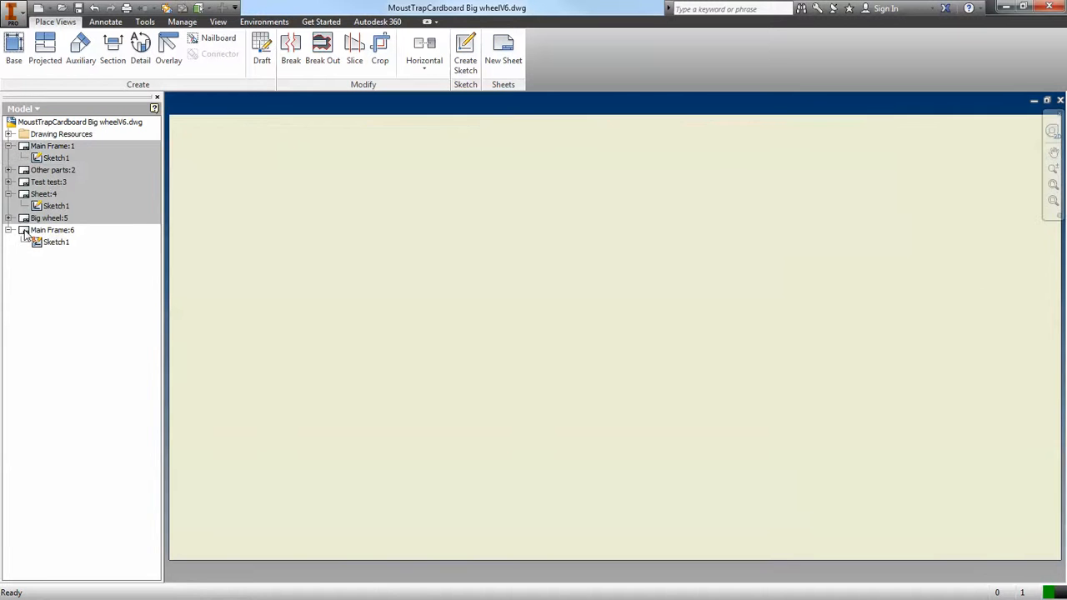
click(458, 72)
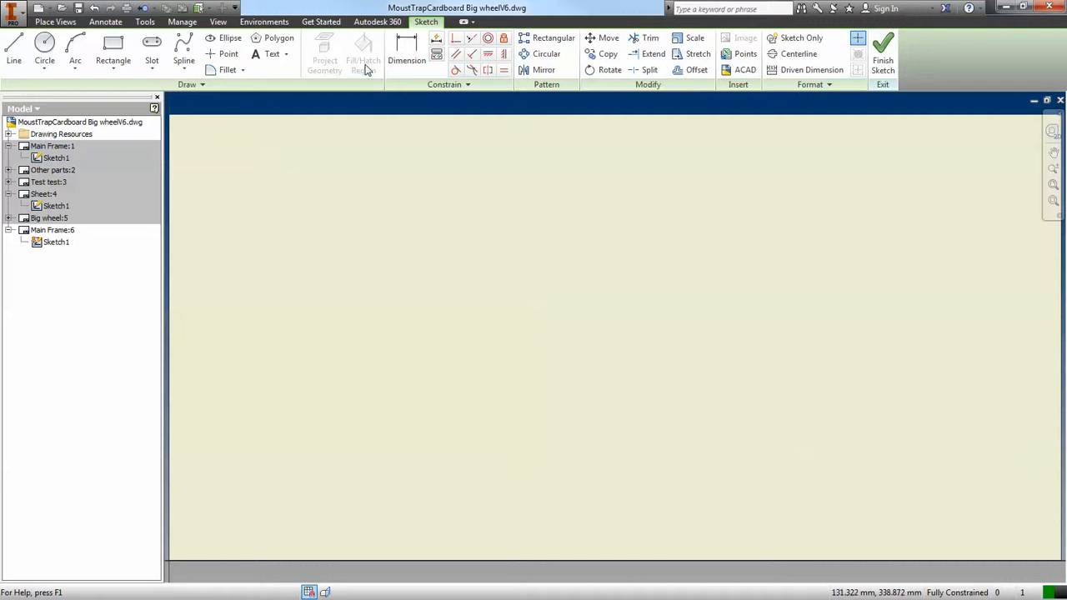
Sketch a rectangle 500 mm long and 40 mm high, starting near the sheet's upper-left corner.
click(121, 73)
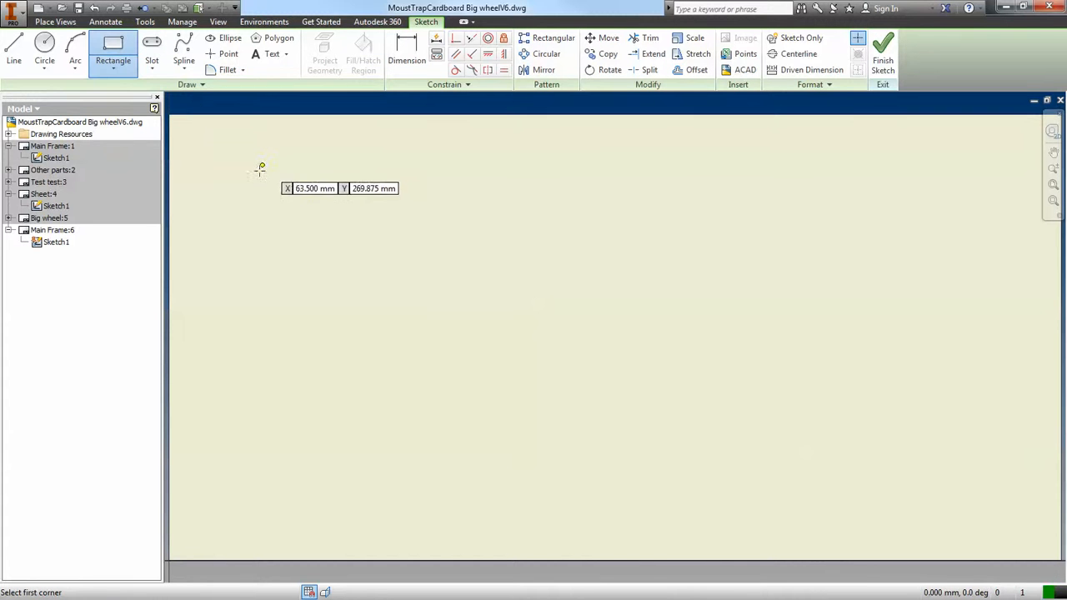
click(174, 124)
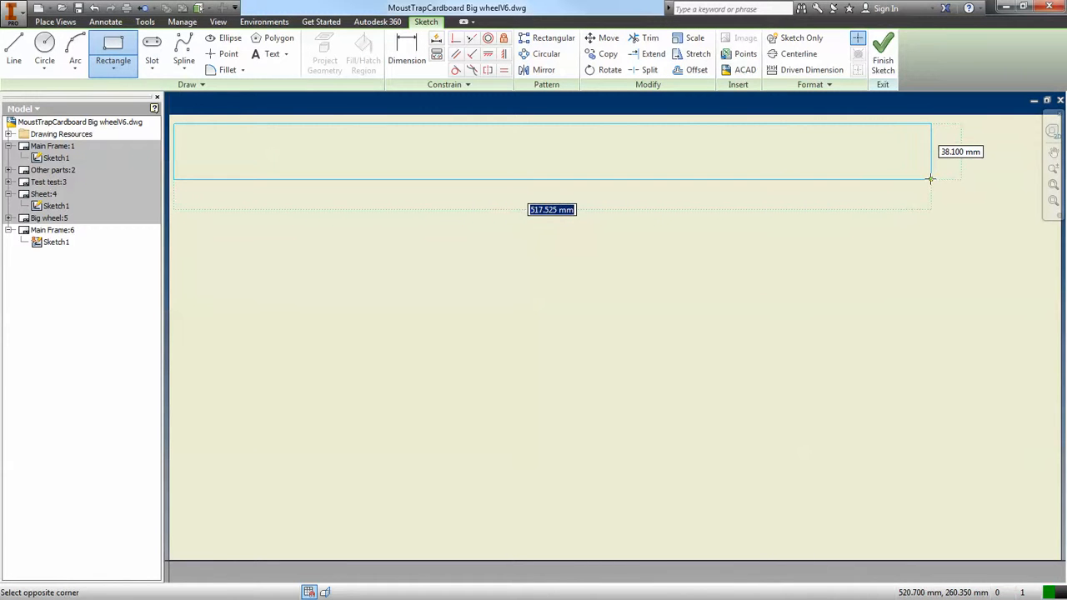
text(500)
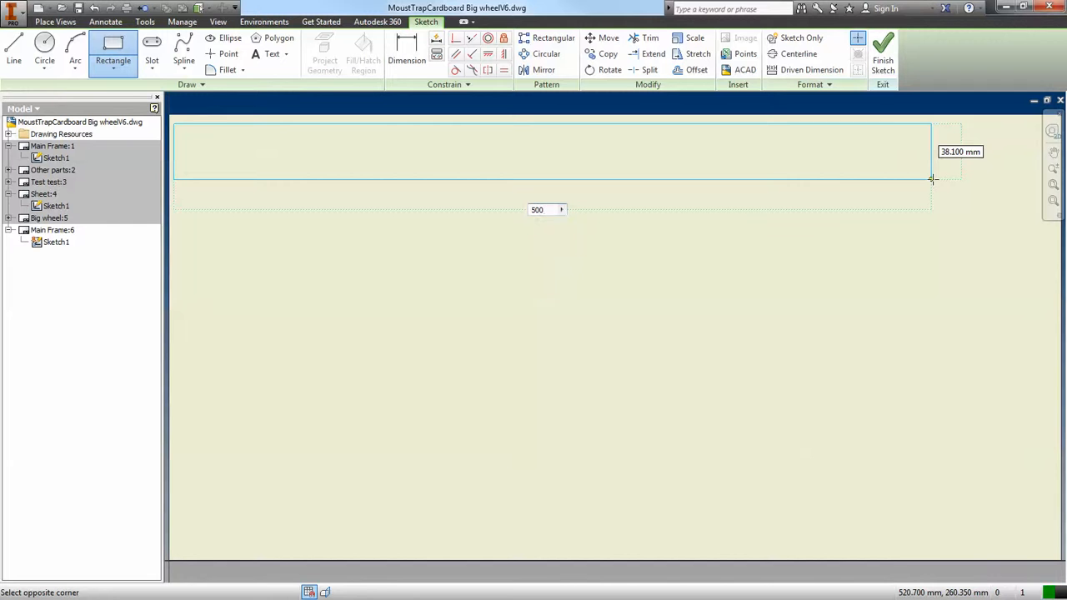
key(Tab)
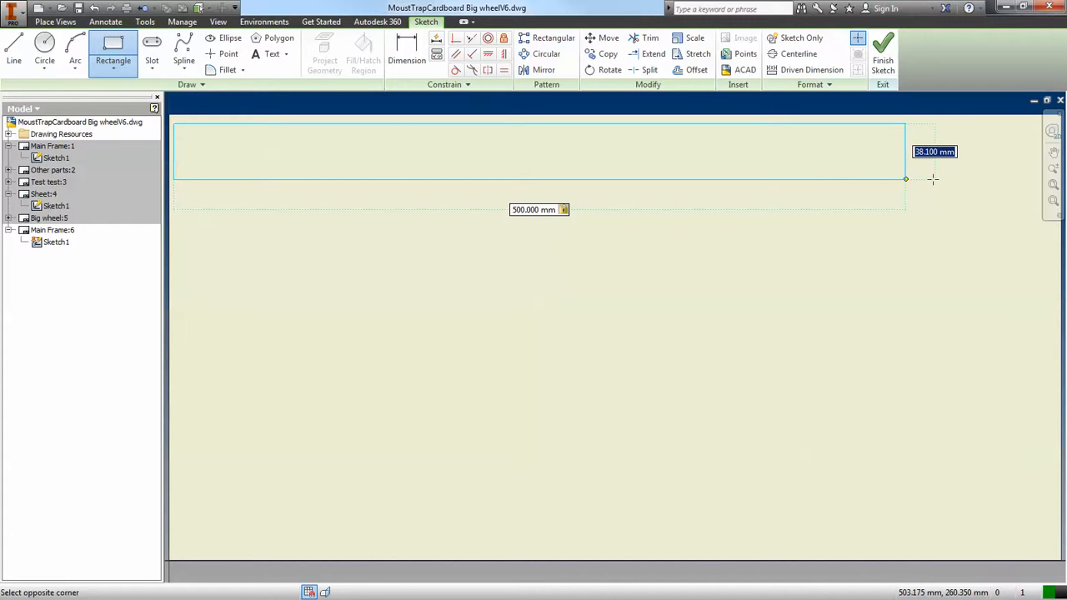
text(40)
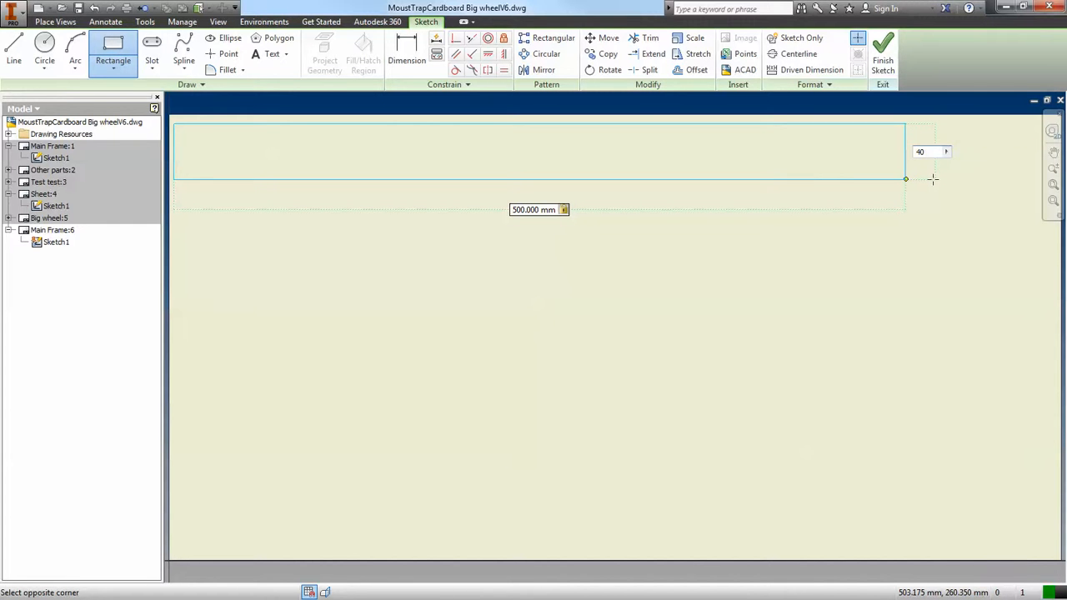
key(Tab)
key(Return)
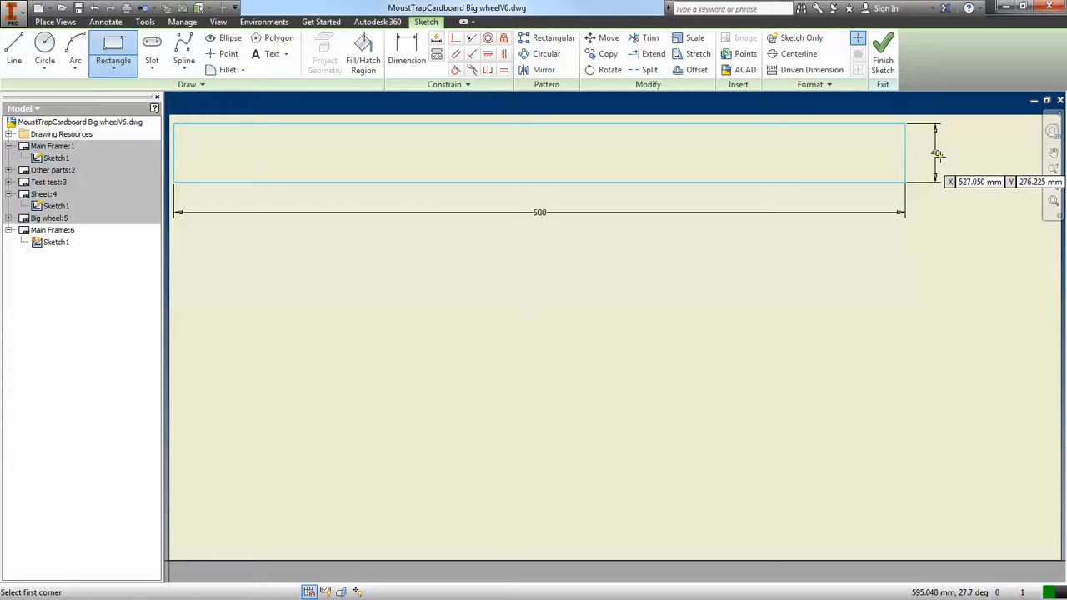
key(Escape)
Set the rectangle's height to 35 mm and finish the sketch.
double_click(937, 153)
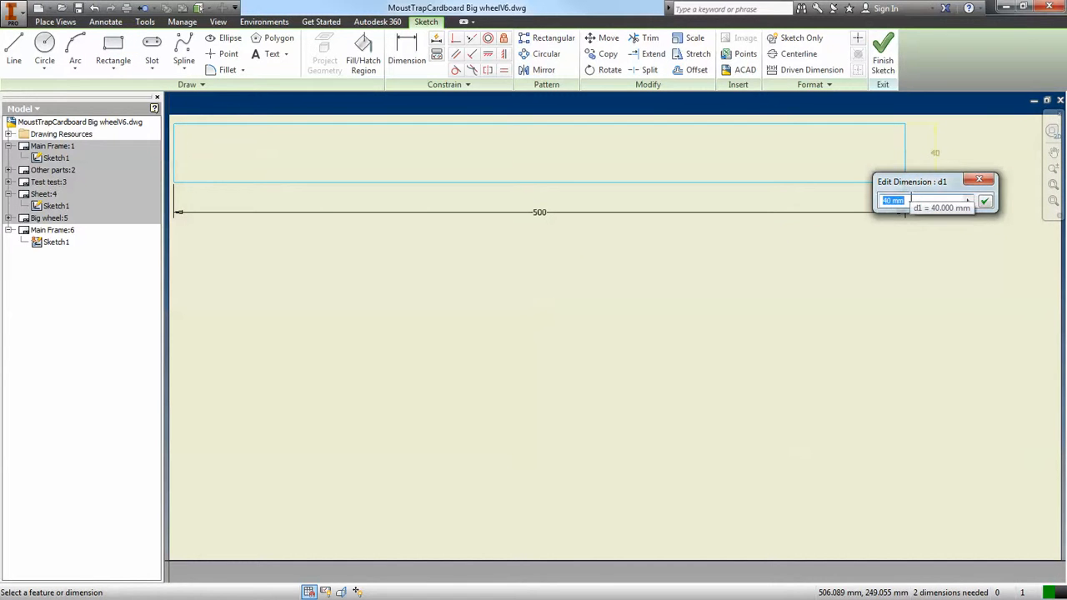
text(35)
key(Return)
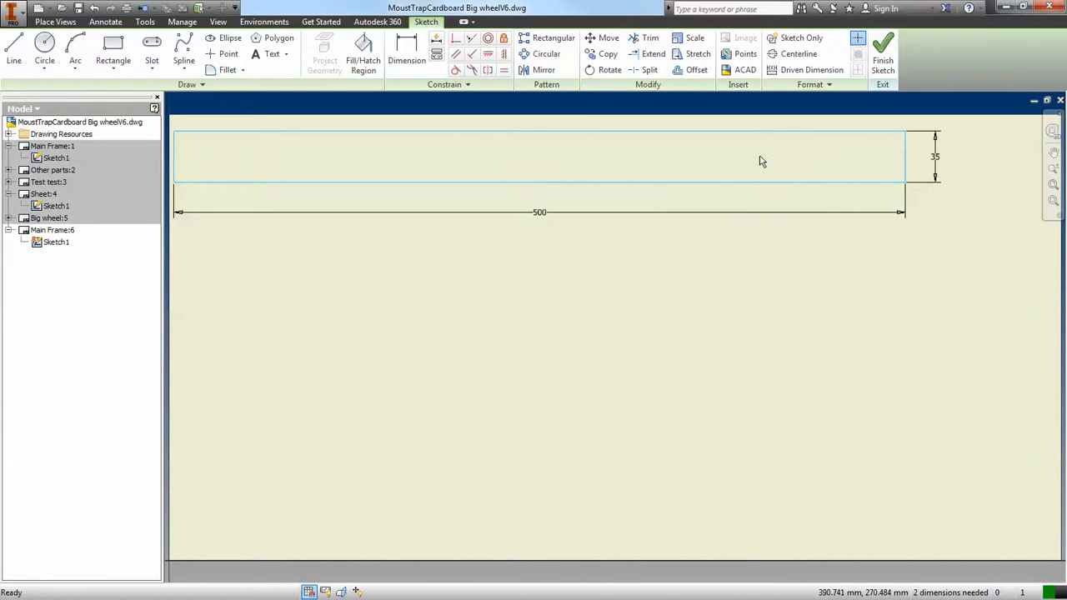
click(882, 58)
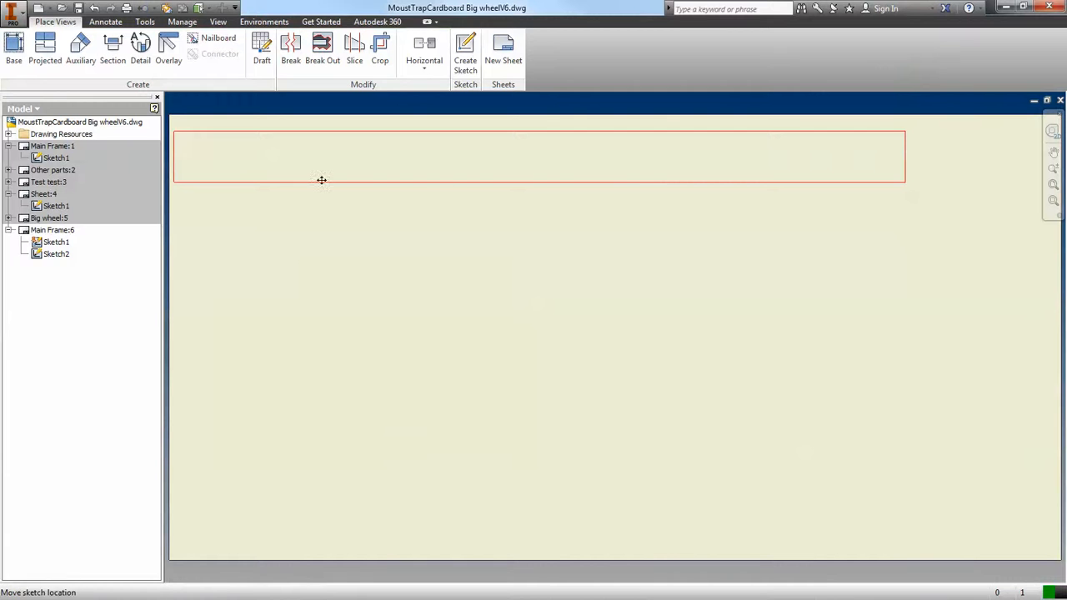
Edit Sketch2 on Main Frame:6 and draw a circle about 9 mm in diameter near the rectangle's right end.
double_click(38, 259)
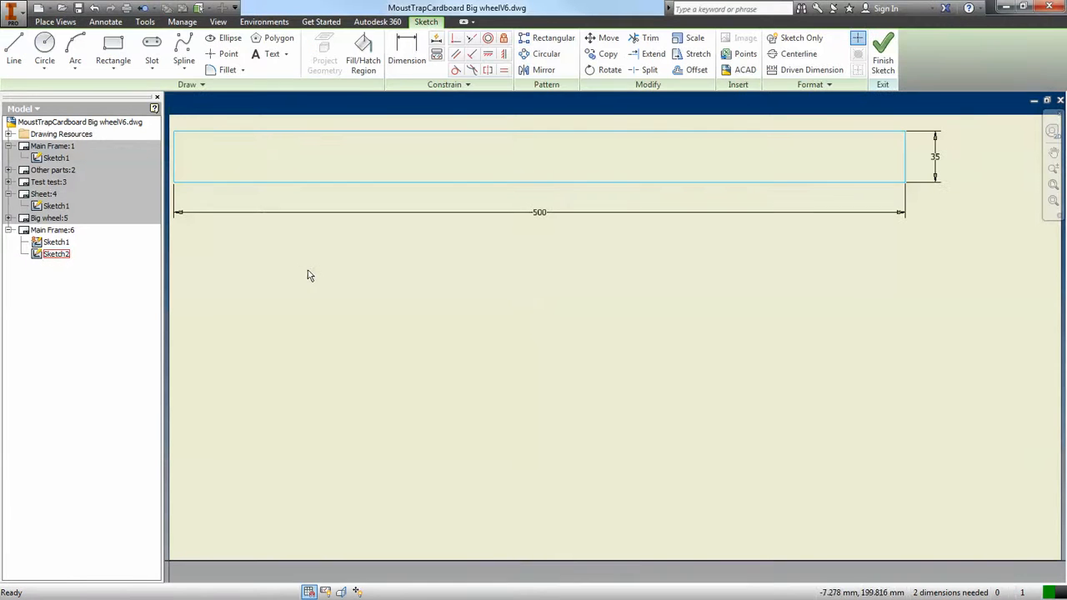
click(45, 45)
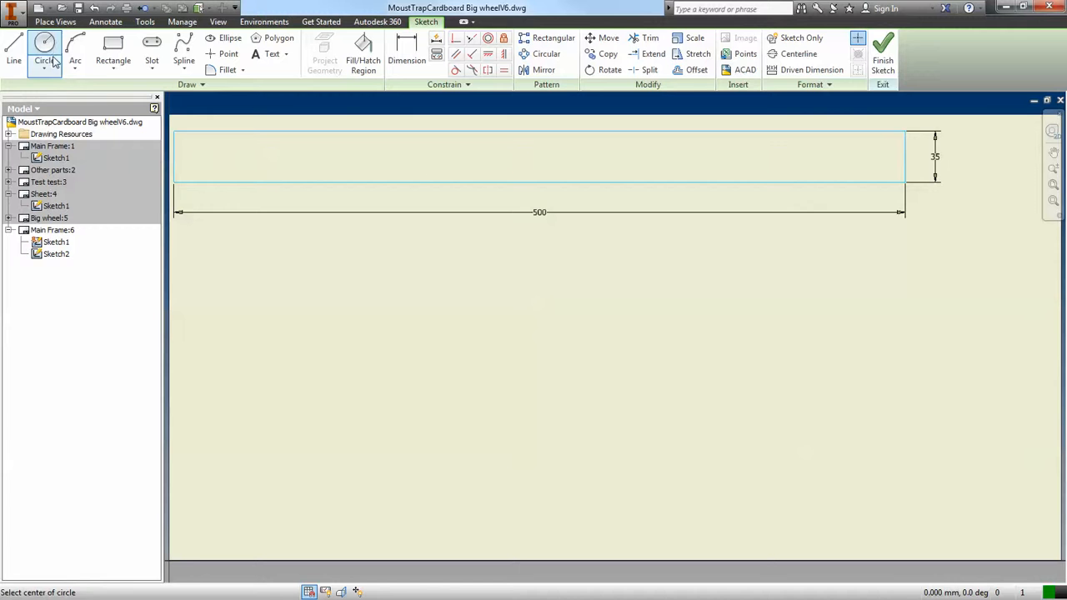
click(869, 148)
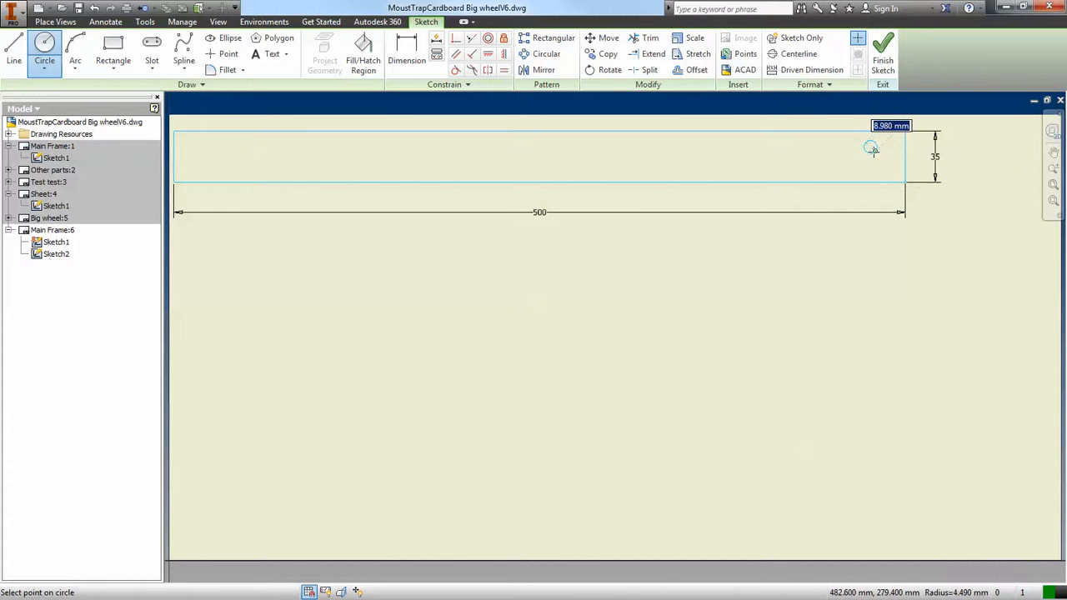
click(872, 149)
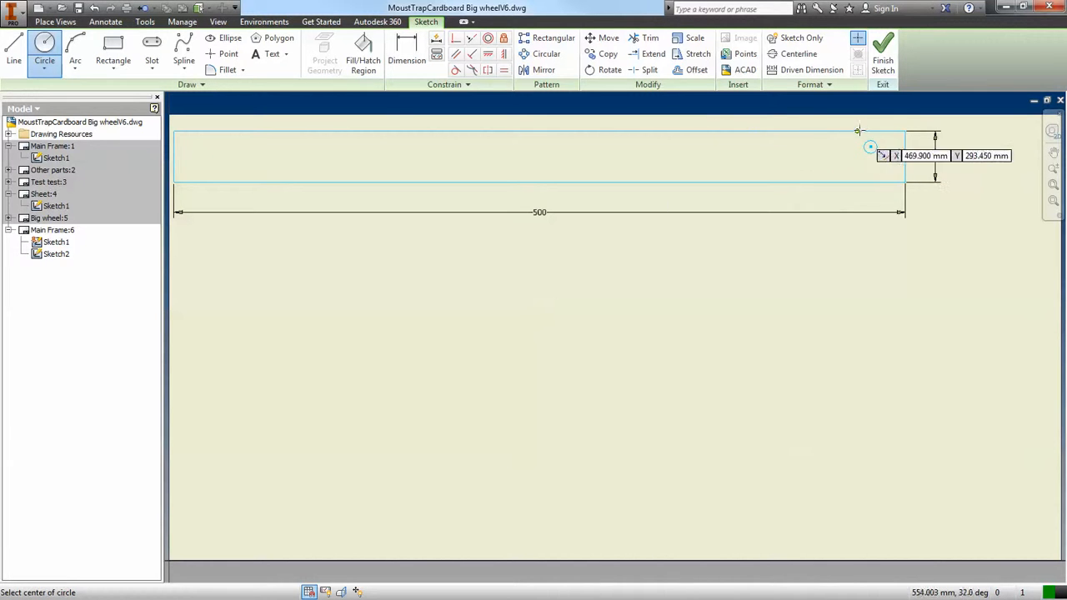
Dimension the circle's centre 15 mm below the rectangle's upper edge.
click(407, 46)
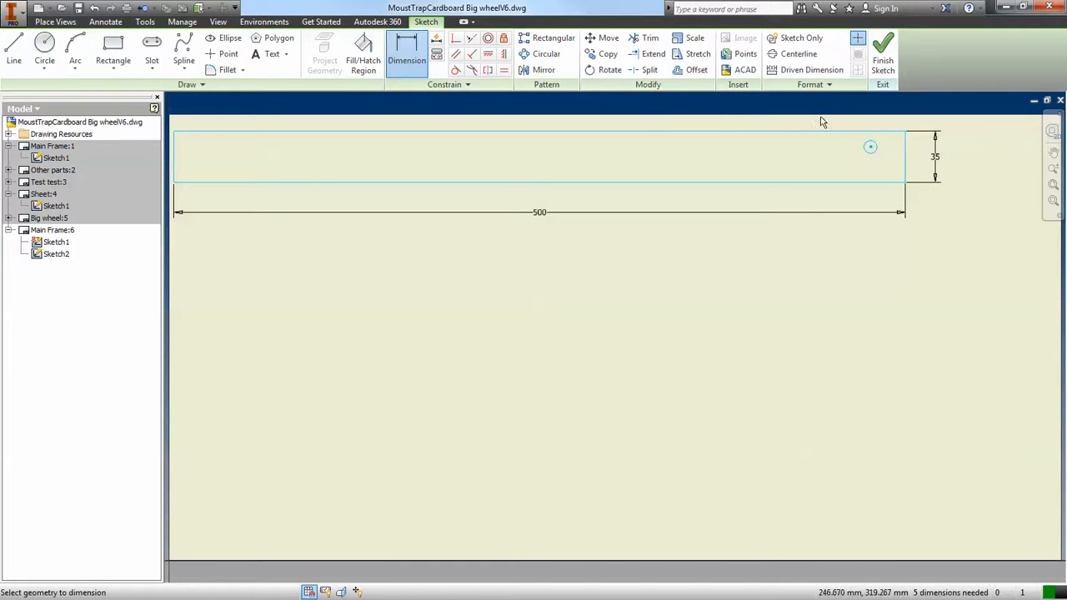
click(871, 143)
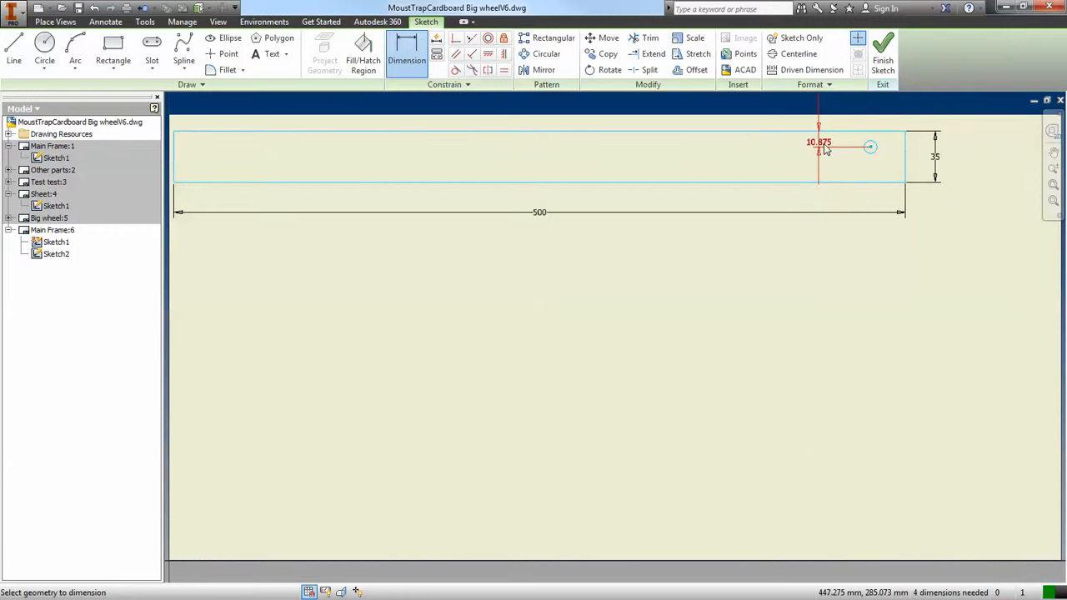
click(822, 149)
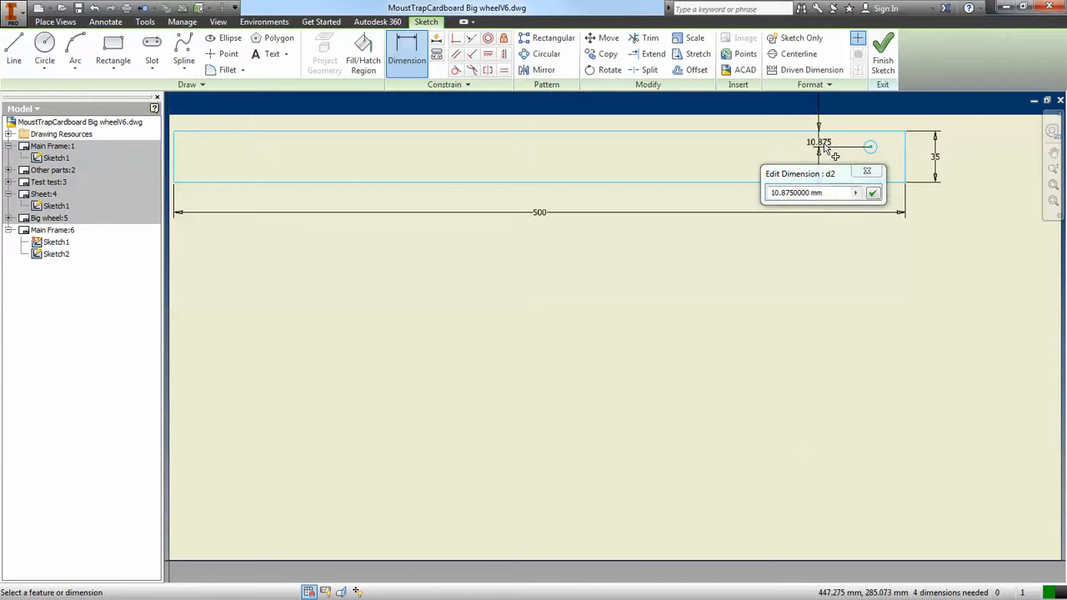
click(795, 193)
double_click(795, 192)
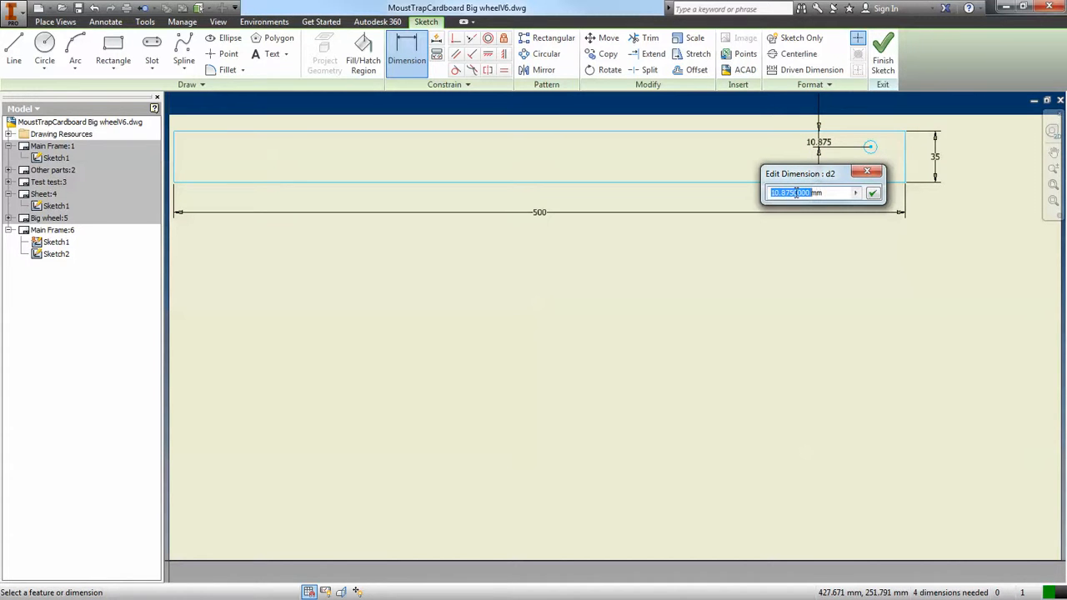
text(15)
key(Return)
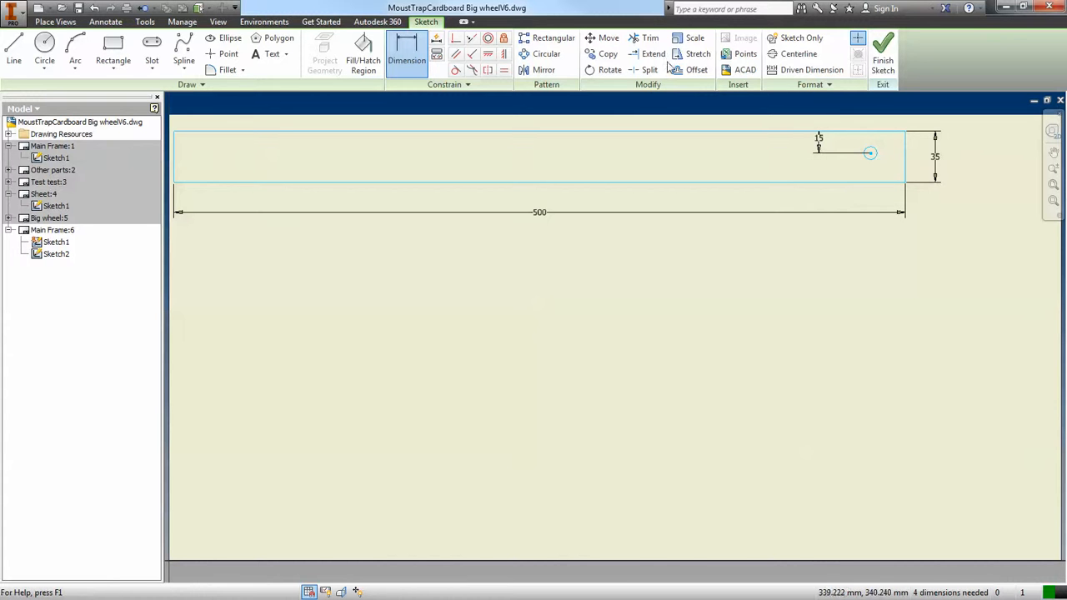
Dimension the circle's centre 25 mm horizontally from the rectangle's right edge.
click(407, 55)
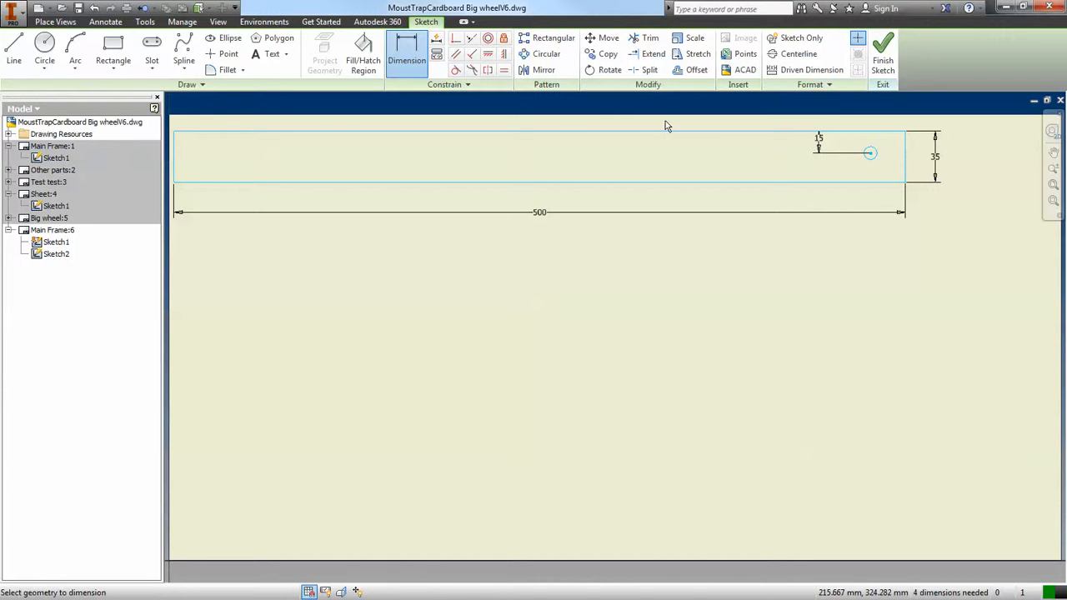
click(869, 155)
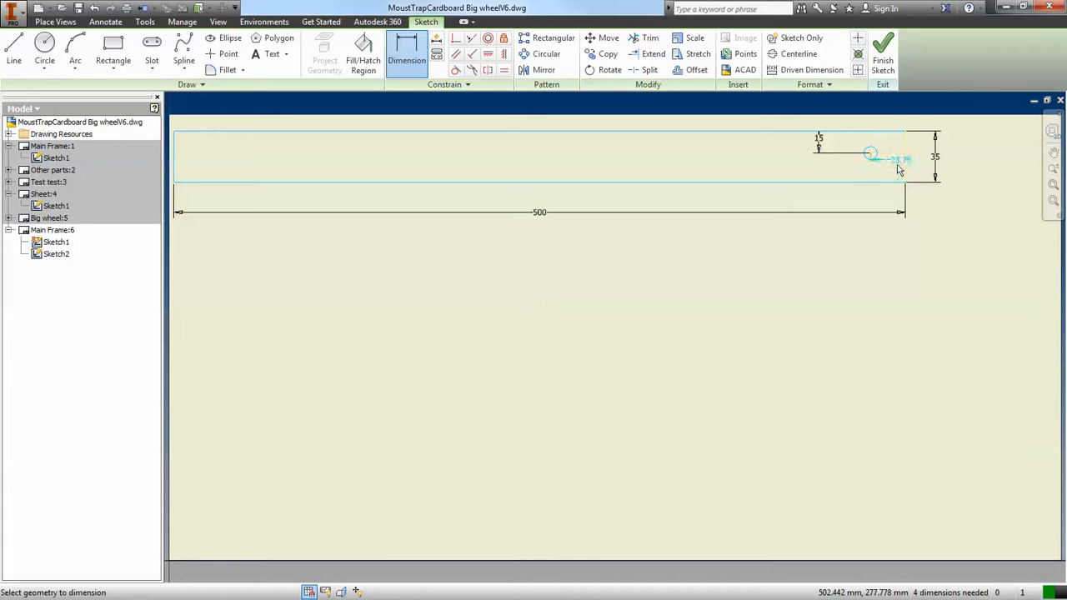
click(903, 168)
click(885, 175)
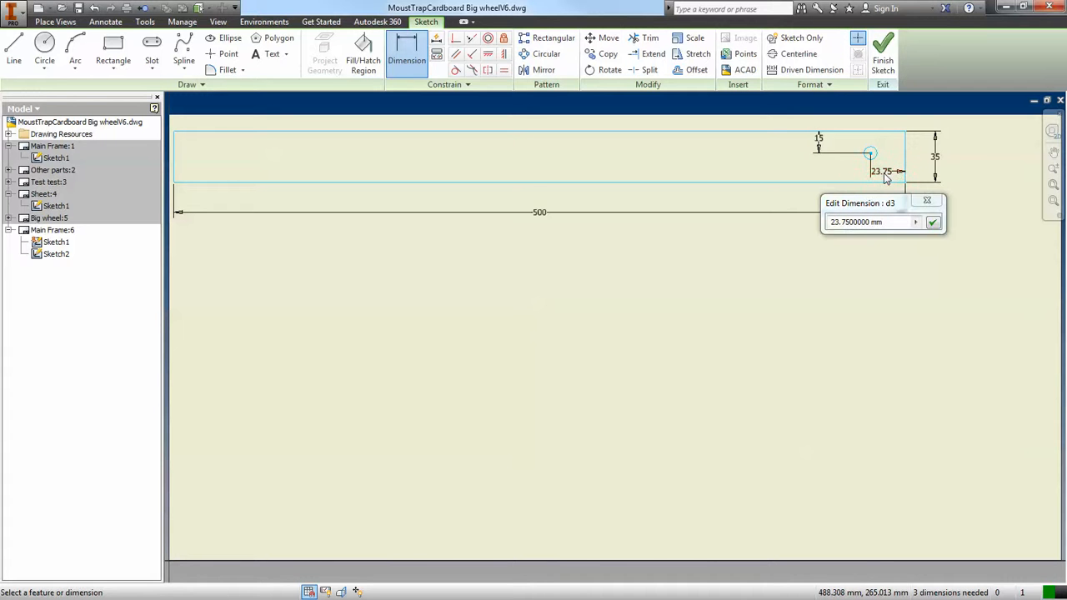
drag(881, 221, 827, 229)
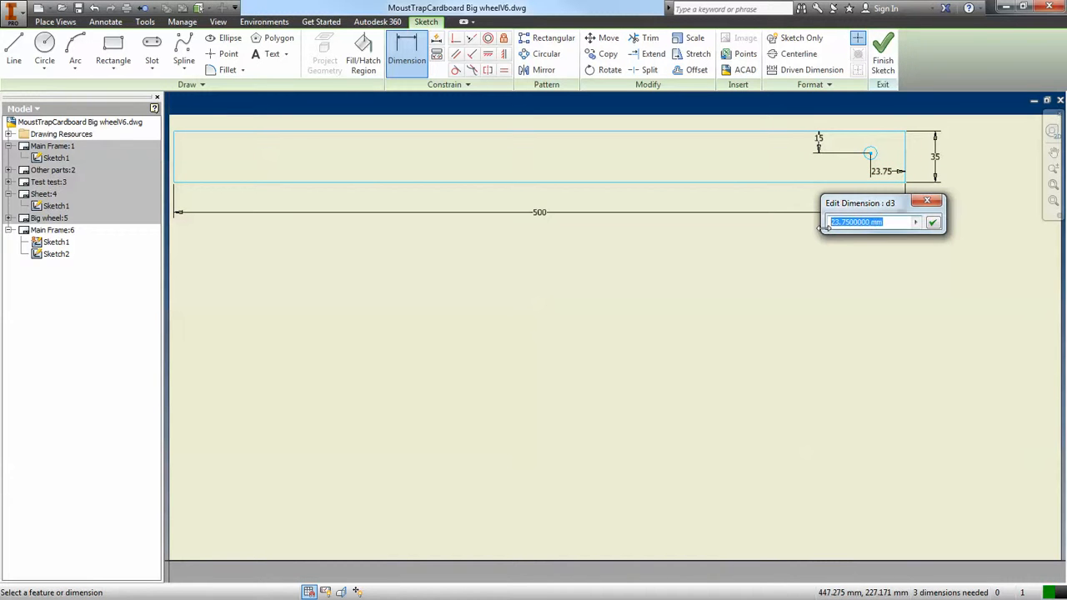
text(25)
key(Return)
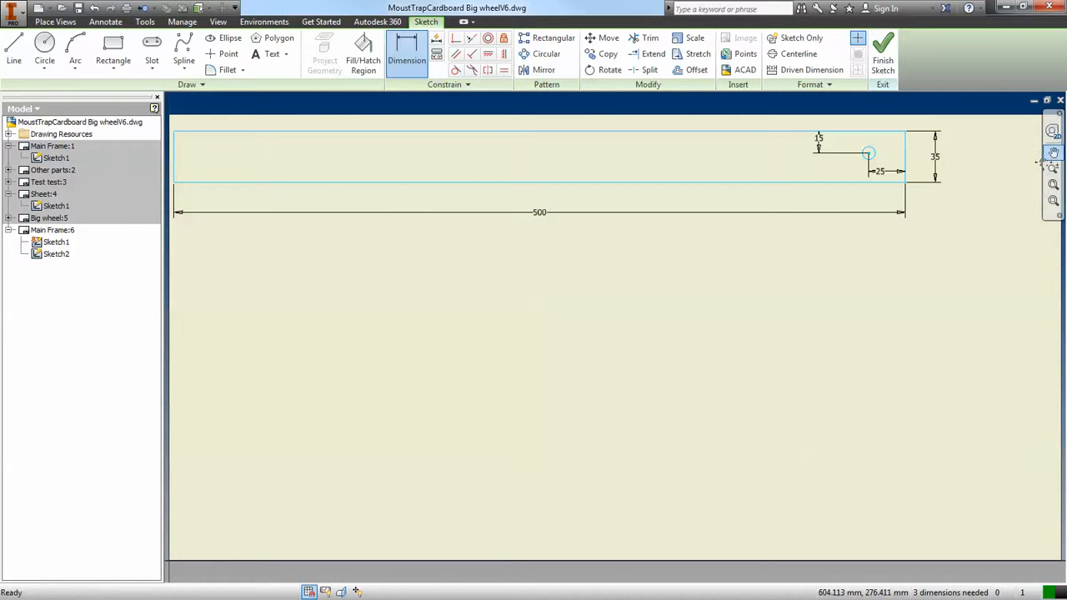
Draw a 7 mm line down the rectangle's left edge from its upper-left corner.
click(1052, 152)
drag(281, 278, 348, 278)
scroll(341, 274, up, 2)
drag(322, 232, 369, 346)
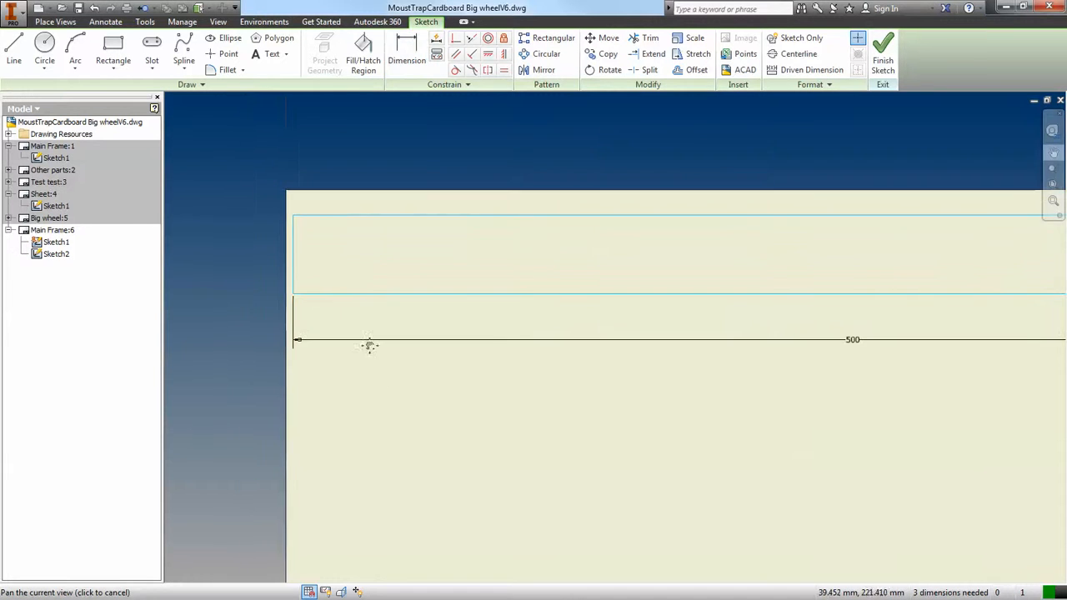
scroll(342, 271, up, 2)
scroll(342, 271, up, 2)
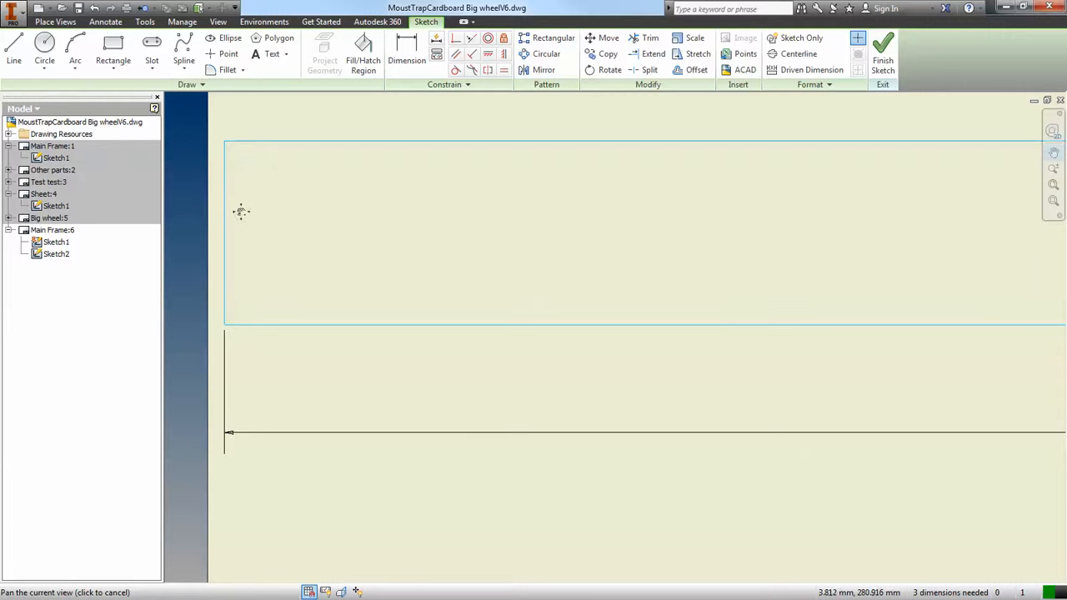
click(13, 52)
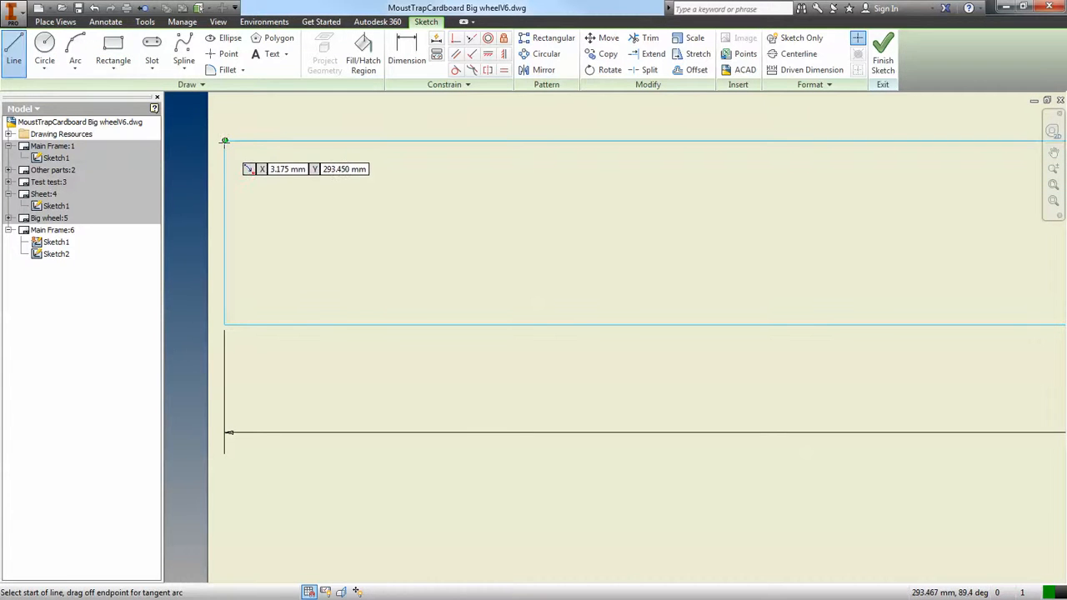
click(224, 141)
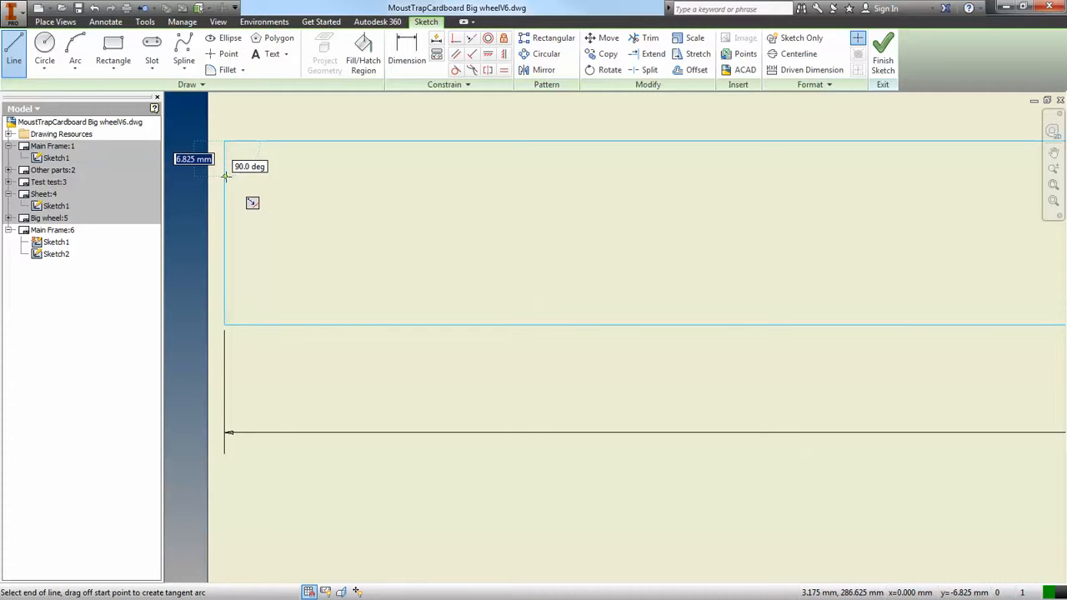
text(7)
key(Tab)
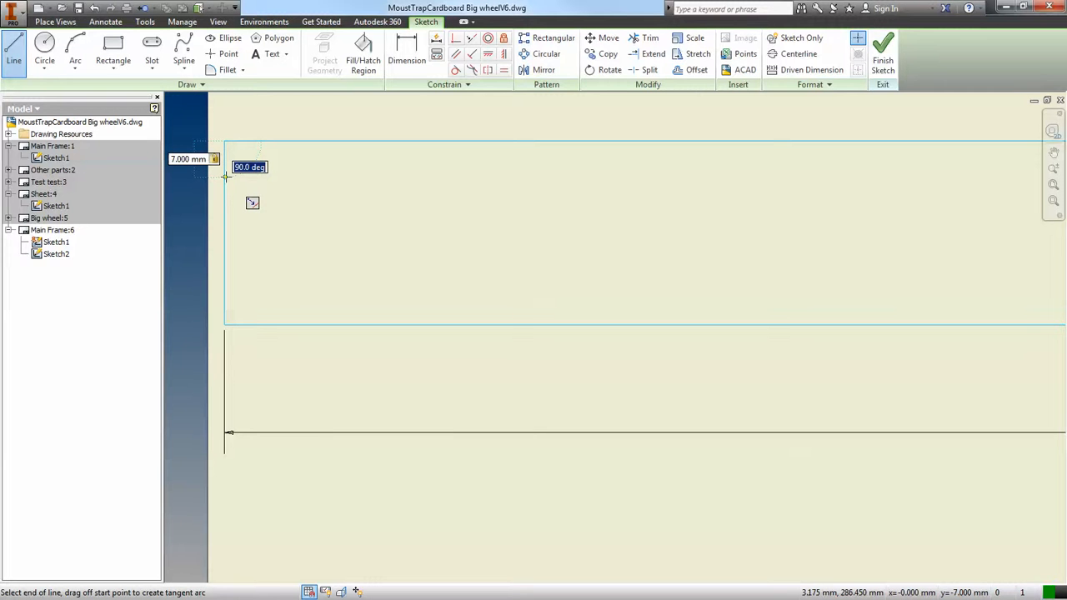
key(Return)
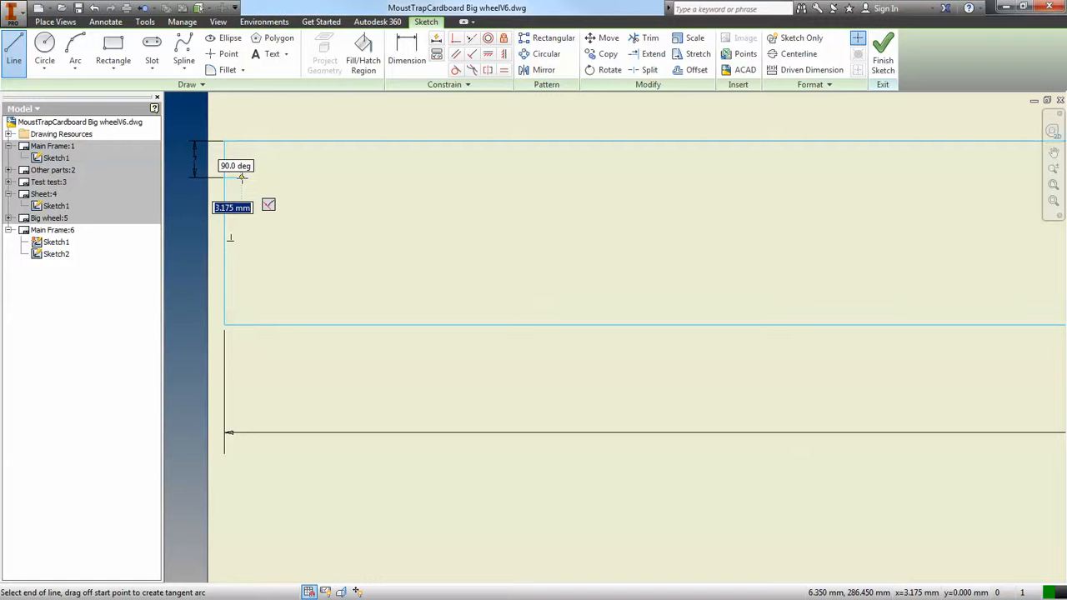
Continue the line into a notch 4 mm deep and 7 mm high, closing it back on the rectangle's left edge.
text(4)
key(Tab)
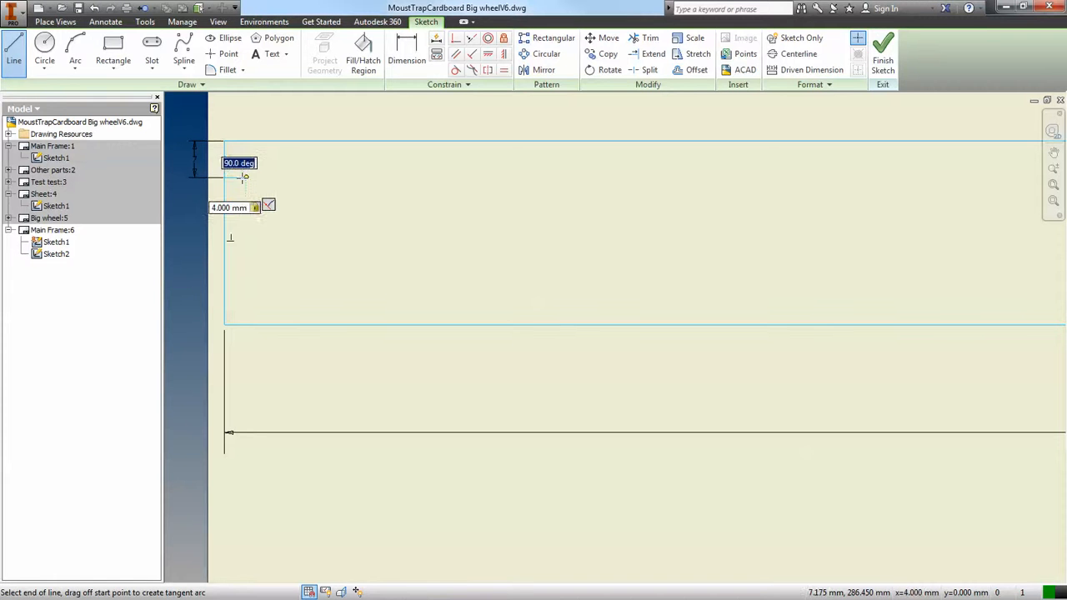
key(Return)
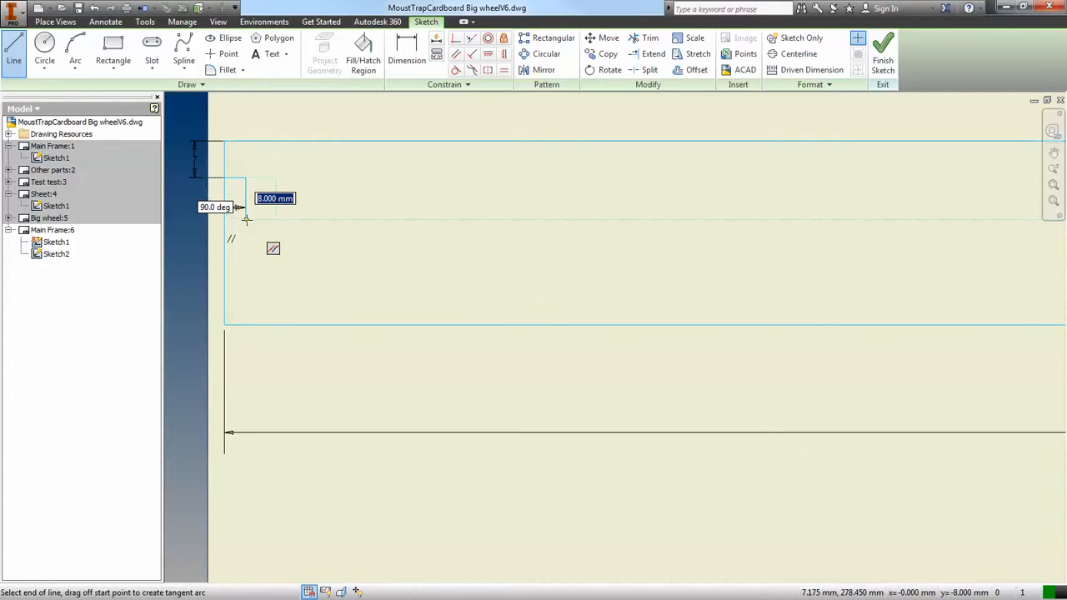
text(7)
key(Tab)
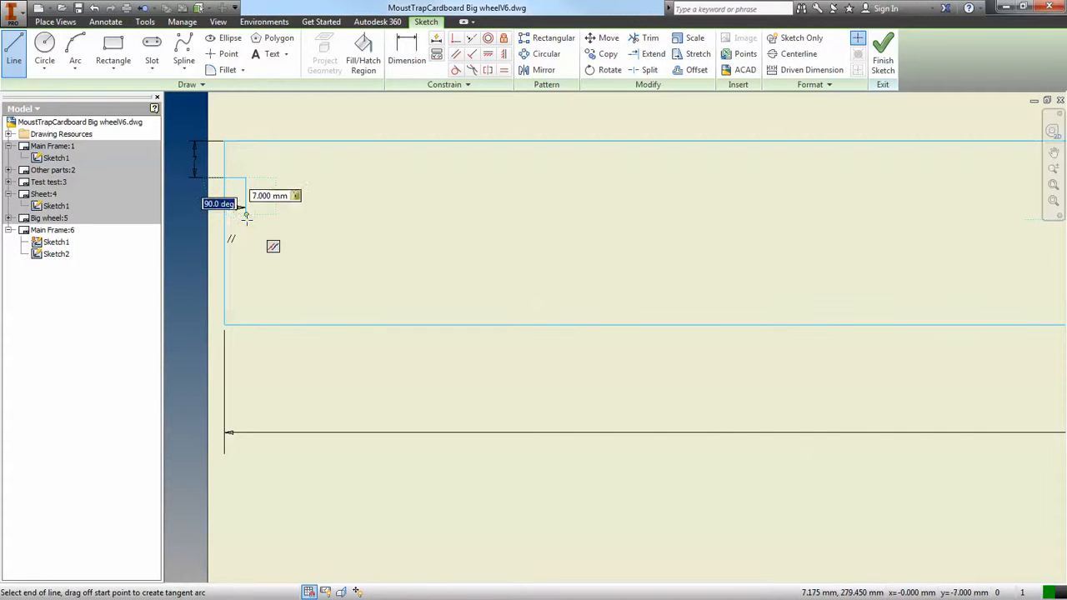
key(Return)
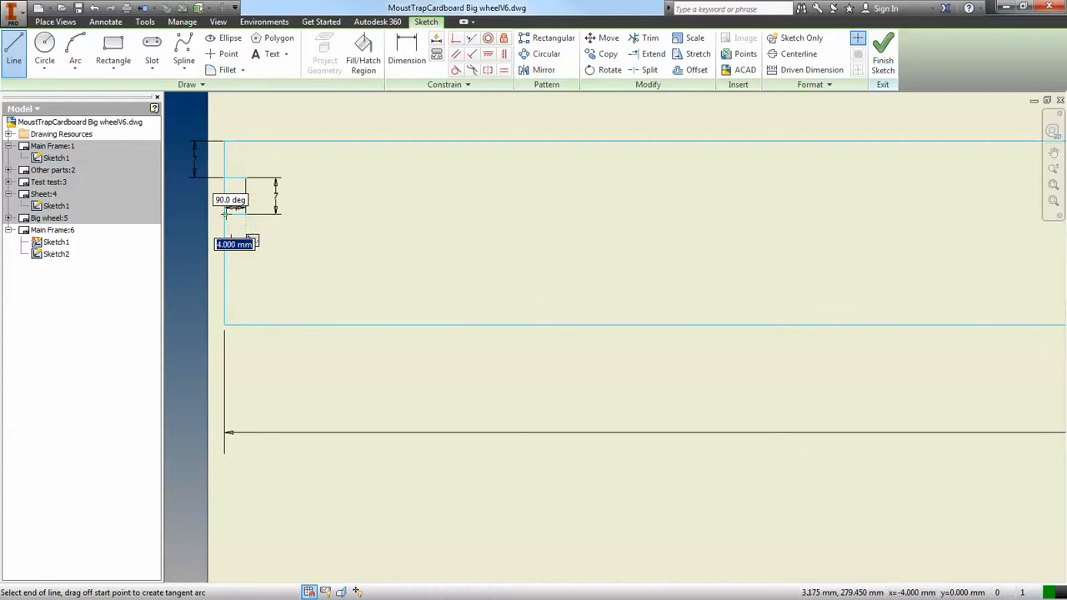
click(224, 214)
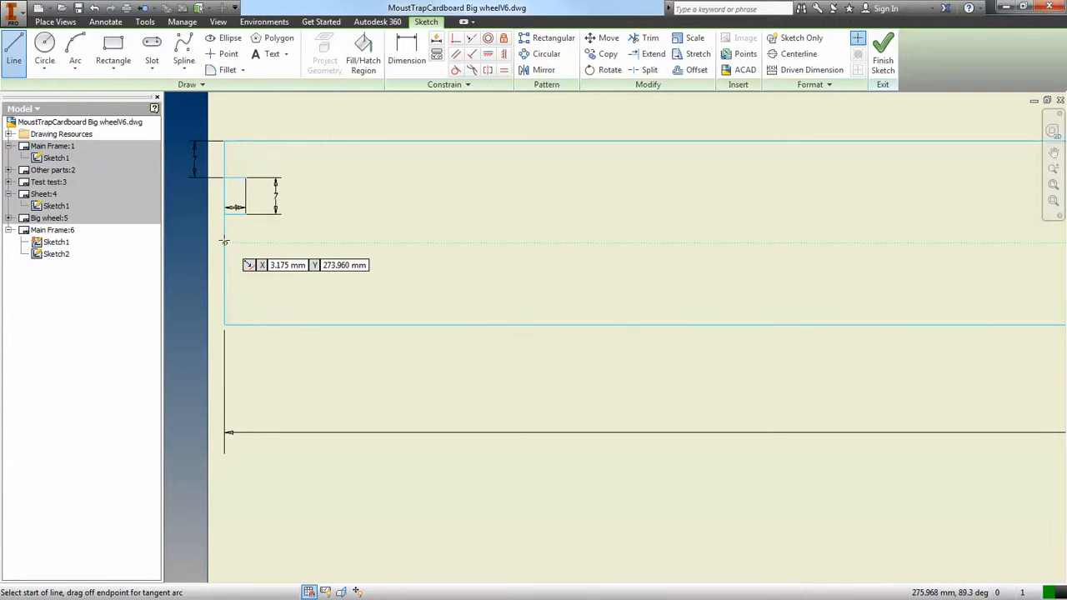
Draw a second notch about 4 mm deep and 6 mm high below the first, and a lower-left corner notch about 4 by 3.8 mm.
click(224, 247)
click(245, 248)
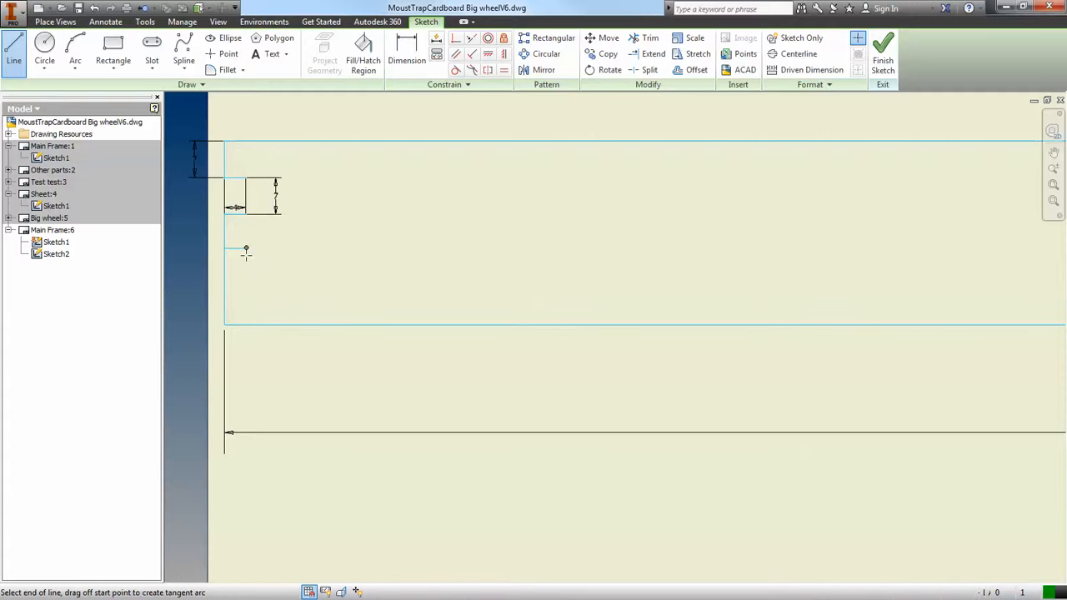
click(246, 281)
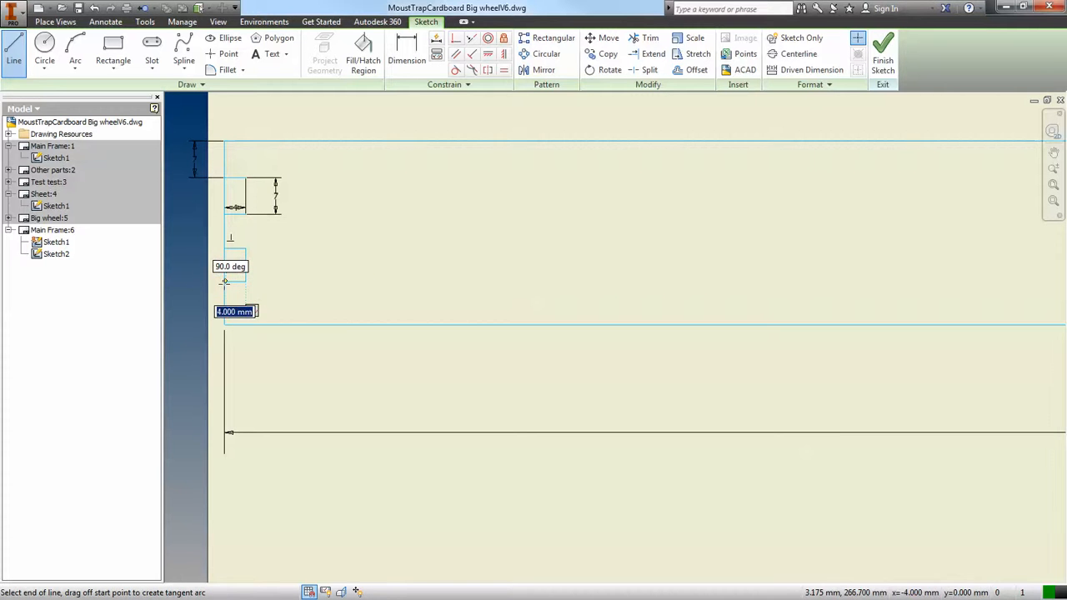
click(225, 281)
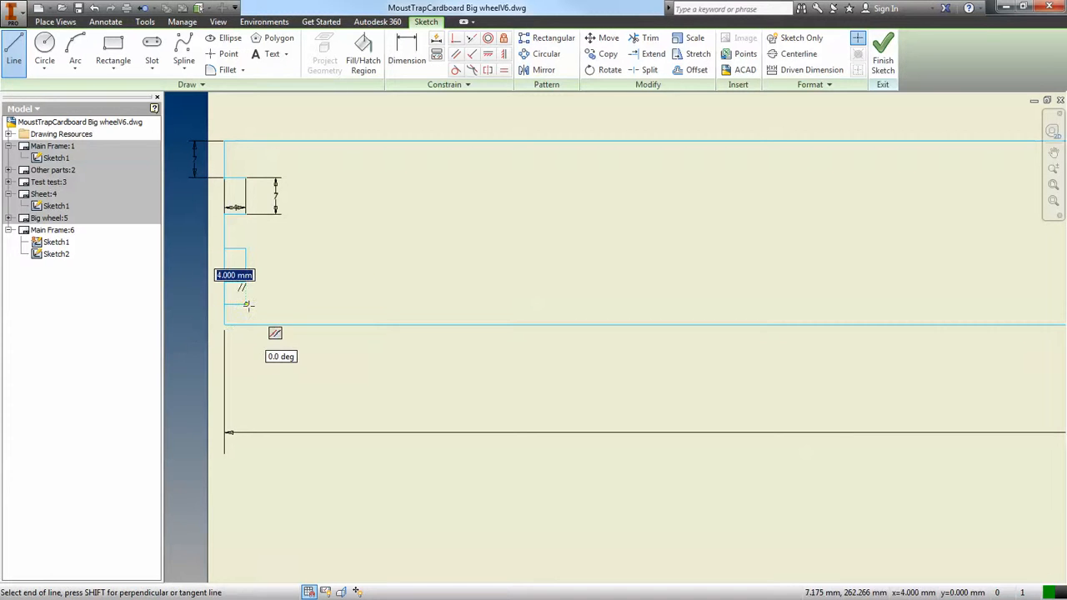
click(247, 305)
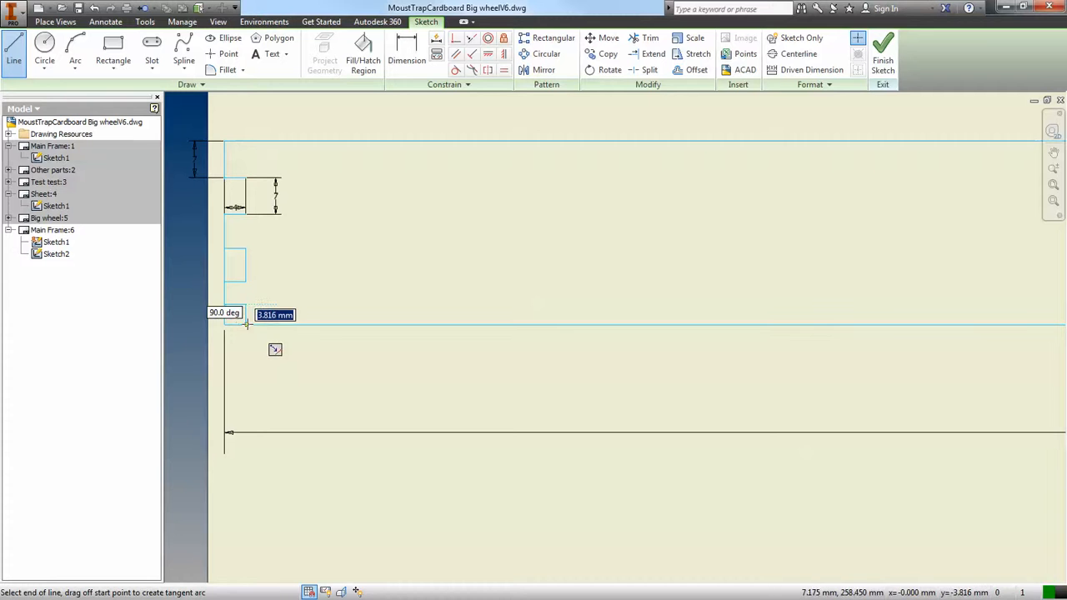
click(246, 325)
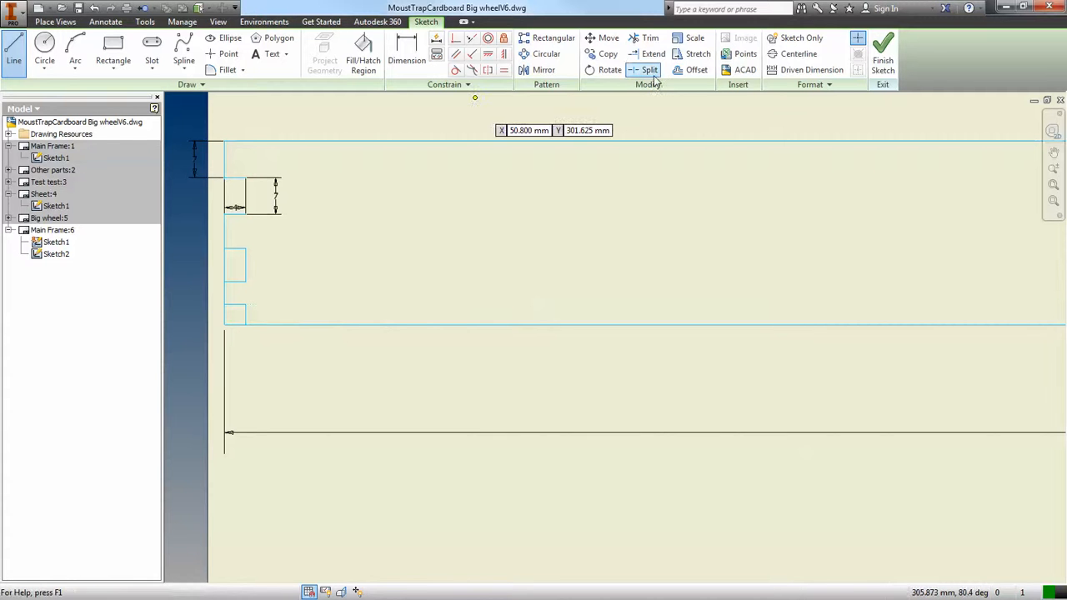
Trim the rectangle's left edge across the notch openings.
click(648, 37)
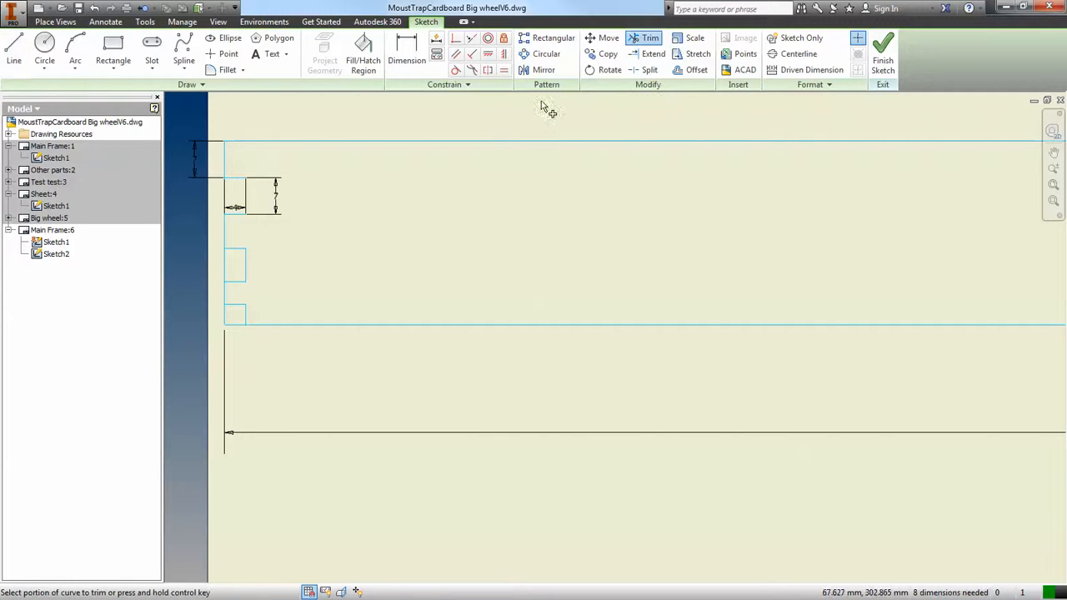
click(230, 209)
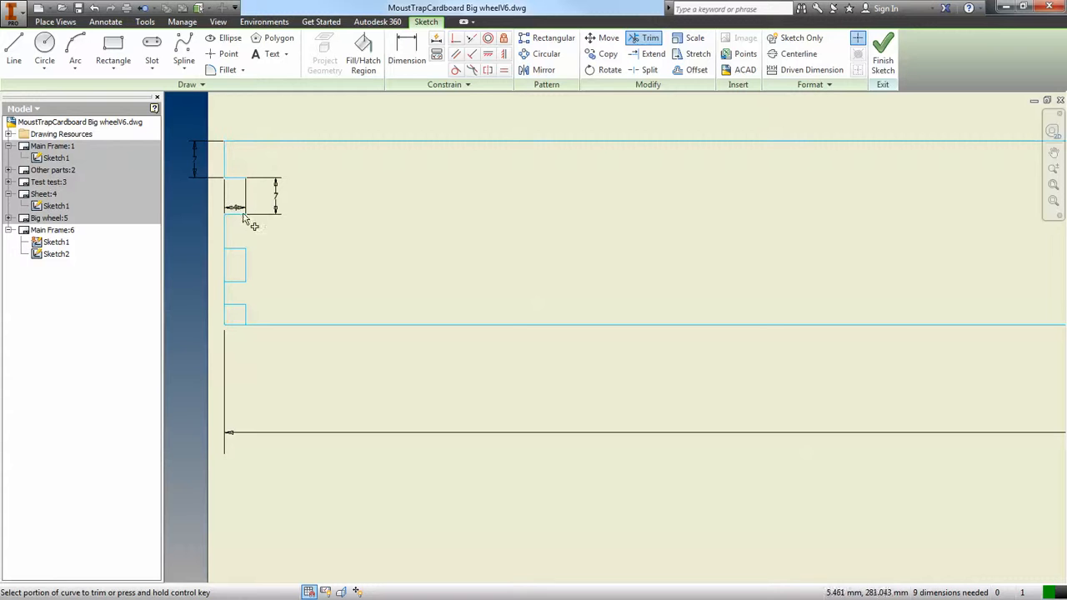
click(226, 270)
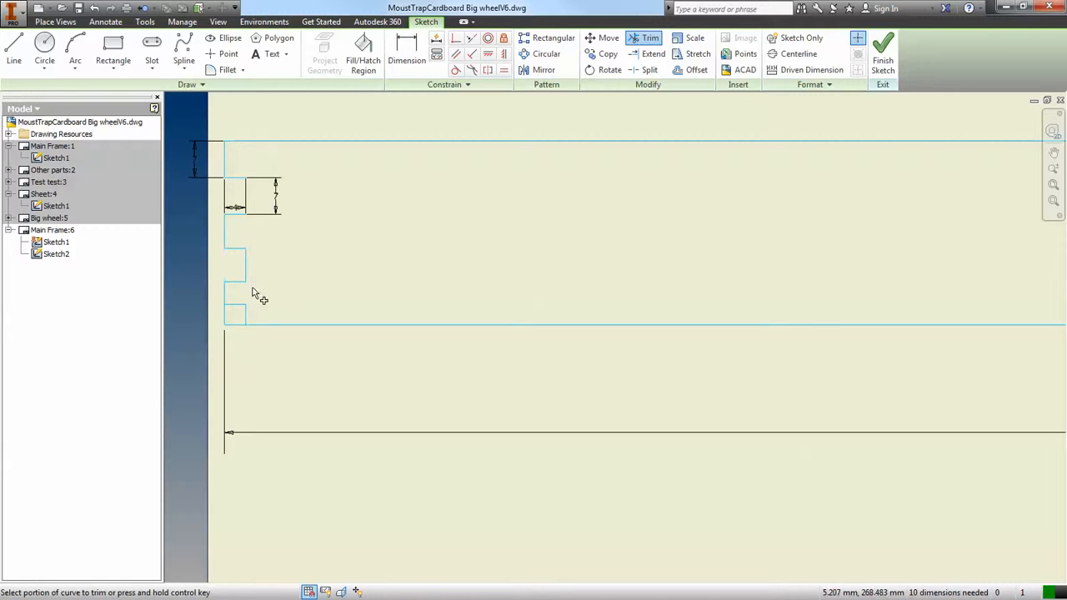
Try trimming the rectangle's lower edge at the corner notch, undo that trim, and finish the sketch.
click(237, 335)
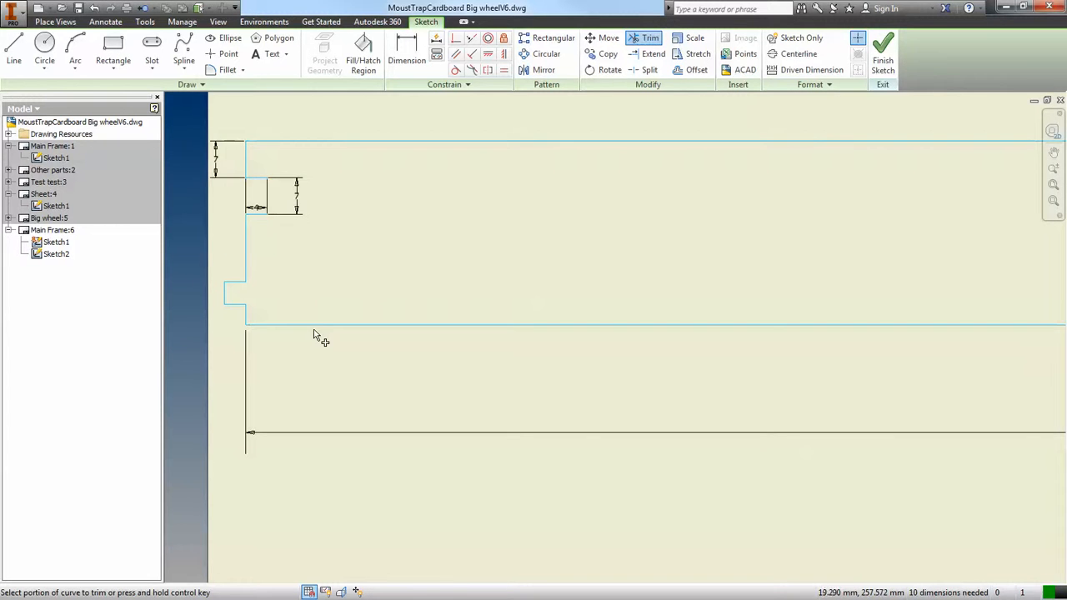
click(94, 8)
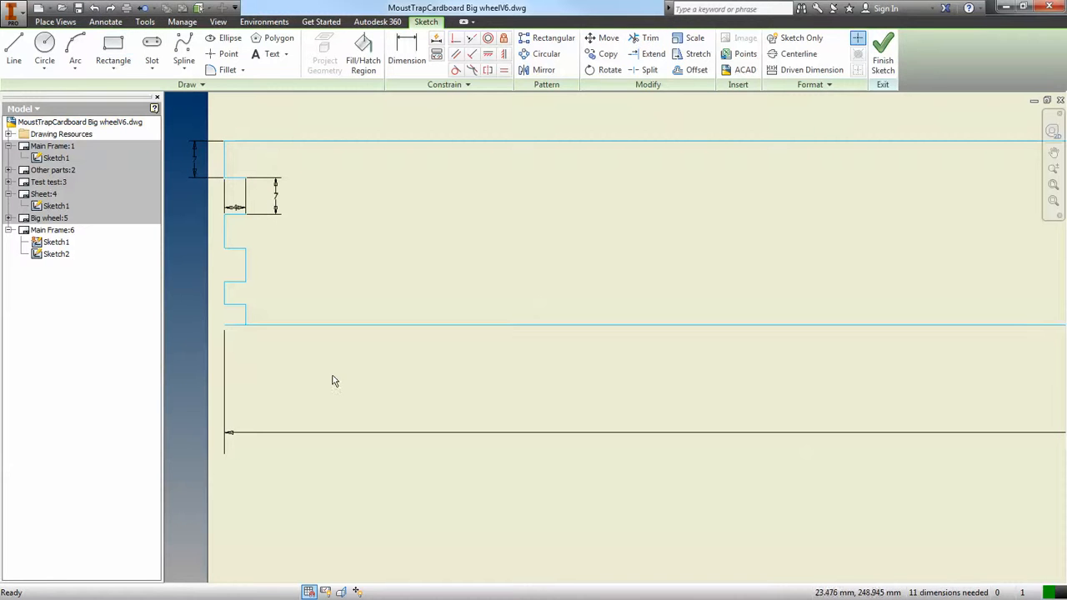
click(879, 64)
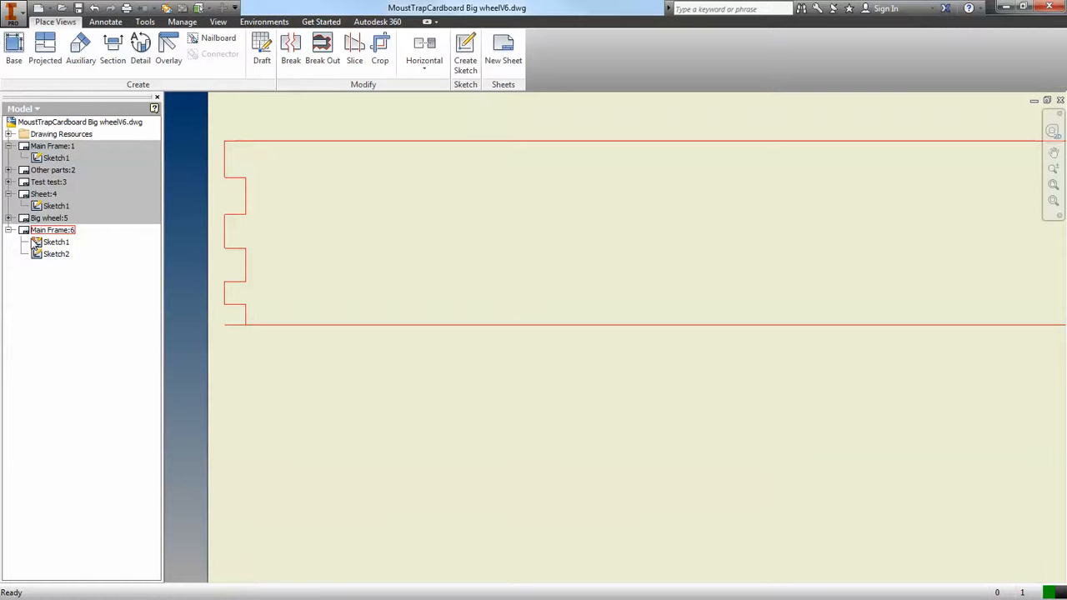
Reopen Sketch2 of the Main Frame:6 sheet, dimension the edge segment between the first two notches at 7 mm, and finish the sketch.
double_click(55, 255)
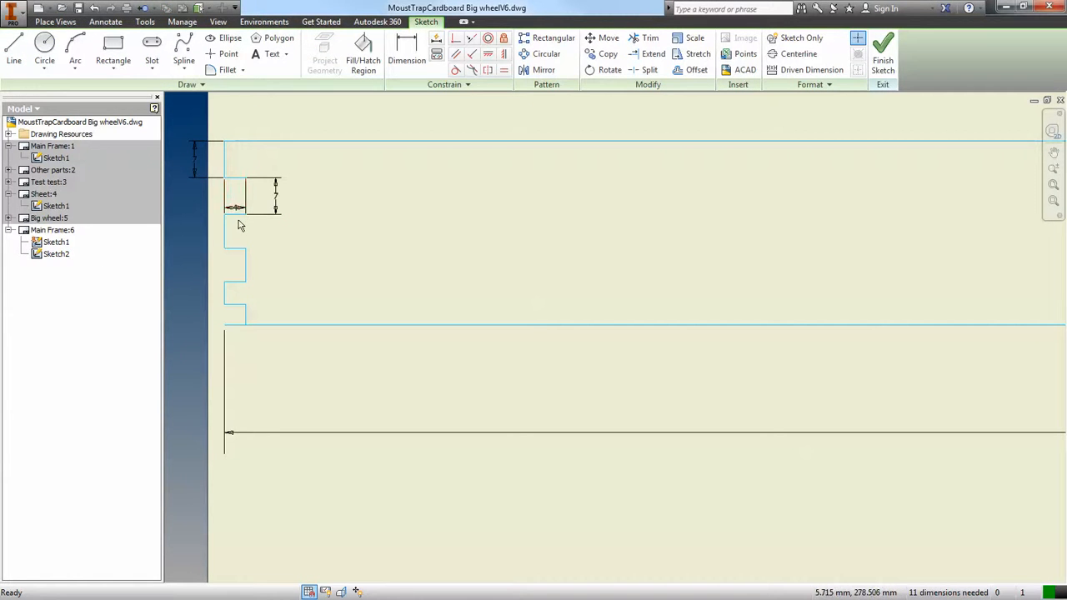
click(407, 52)
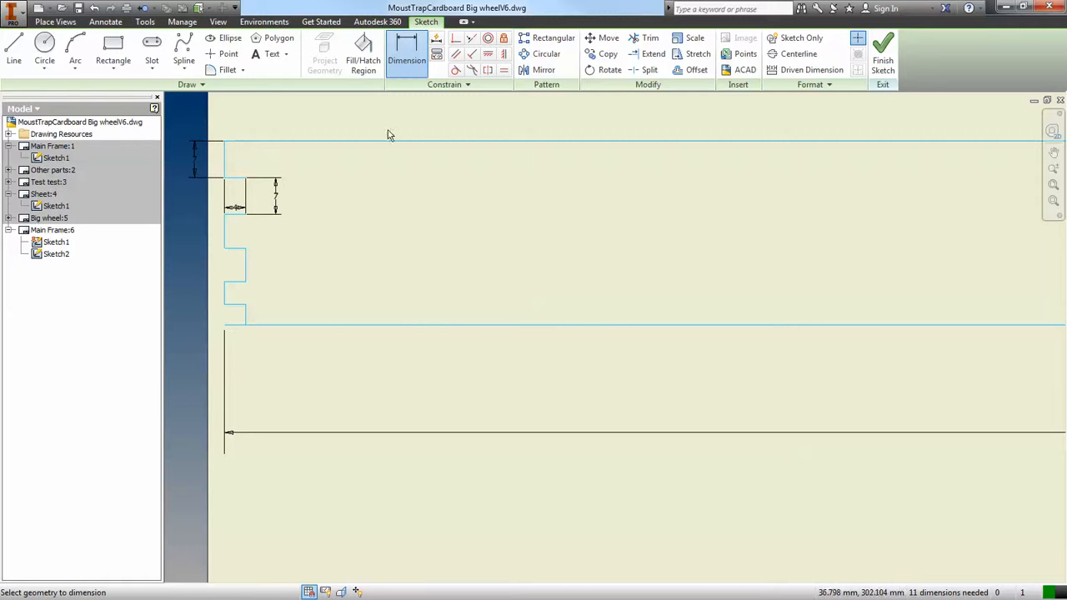
click(242, 240)
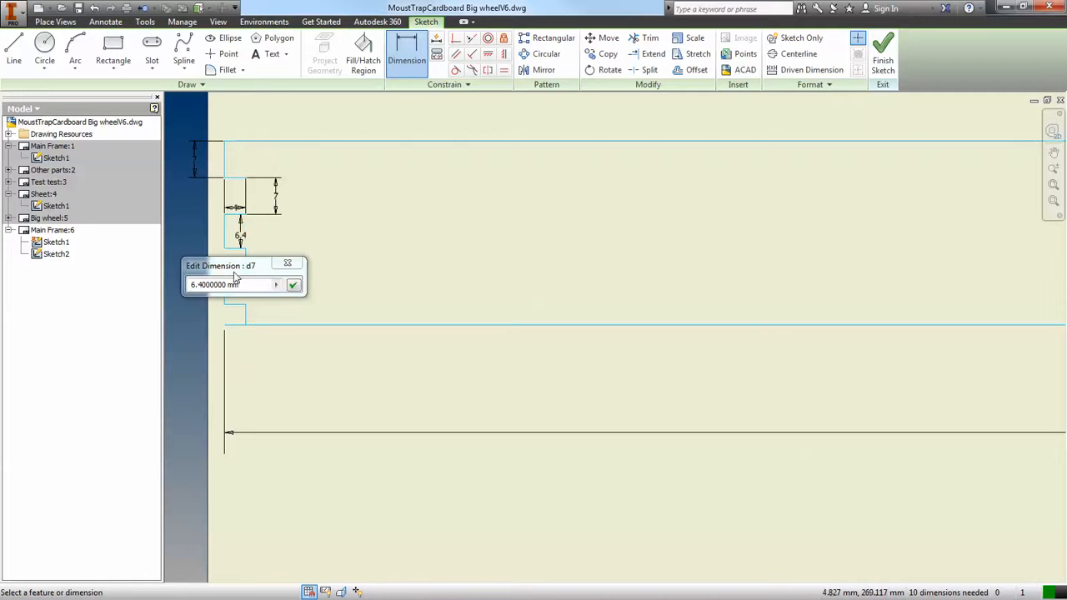
drag(238, 284, 181, 284)
text(7)
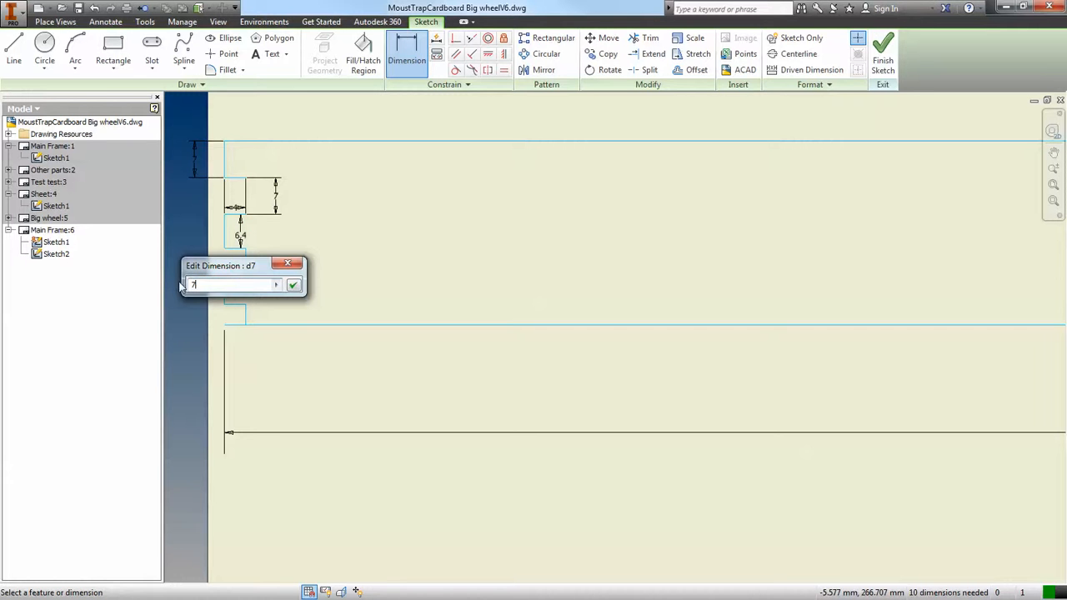
key(Return)
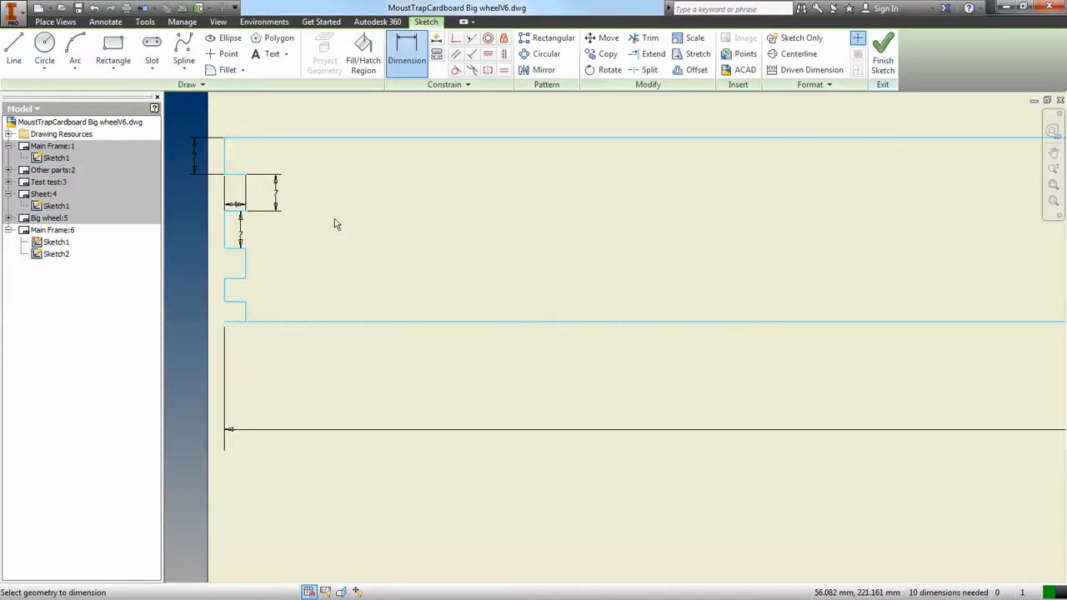
click(896, 55)
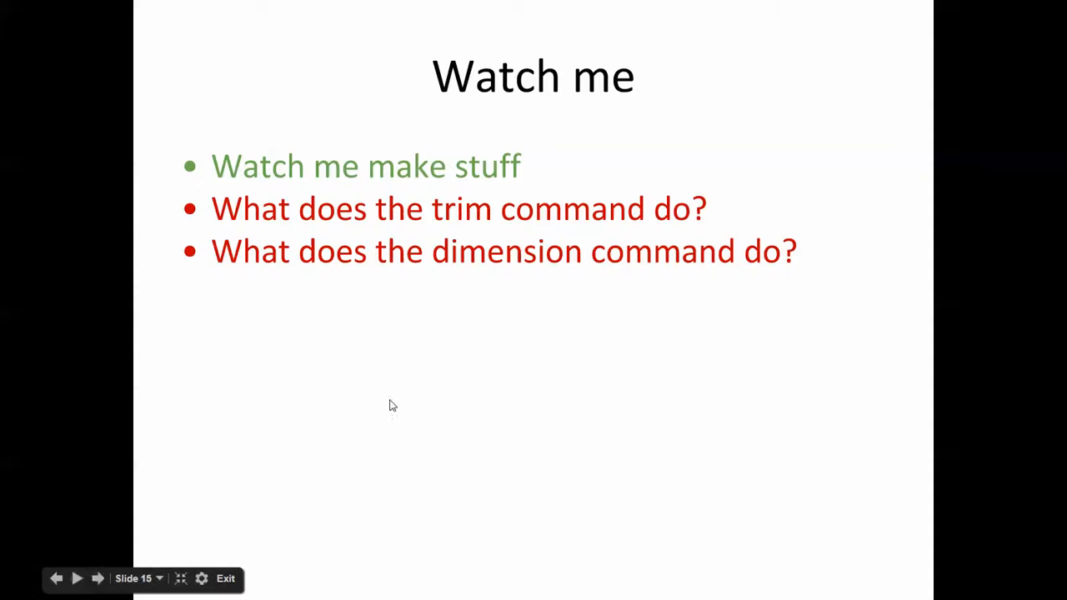
click(392, 405)
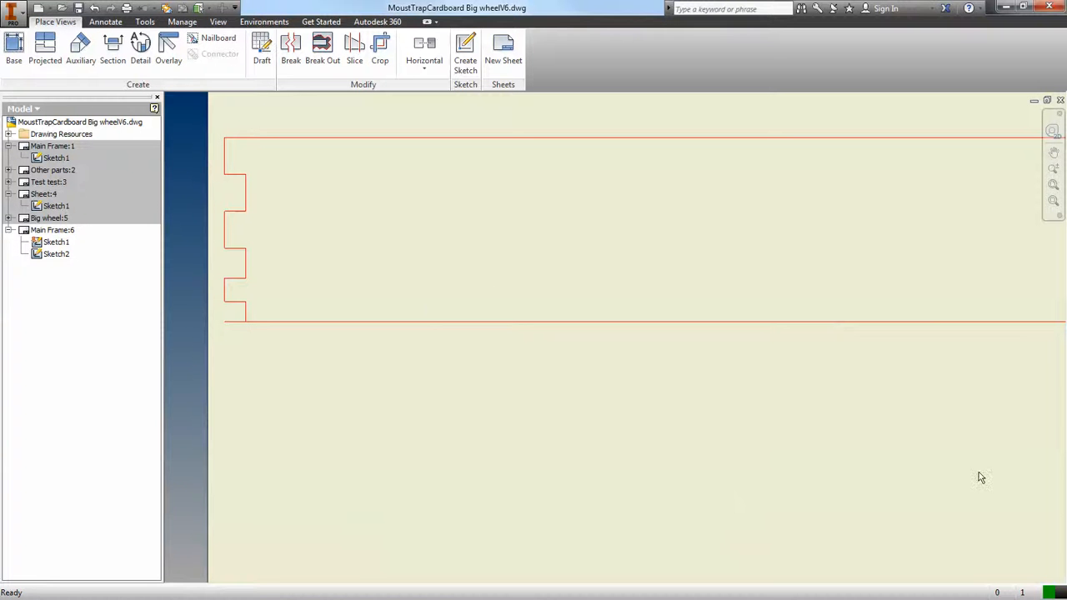
Reopen Sketch2 of the Main Frame:6 sheet and add a diameter dimension to the axle hole near the rectangle's right end.
click(1053, 152)
mouse_move(800, 216)
mouse_down()
mouse_move(429, 229)
mouse_move(399, 213)
mouse_up()
mouse_move(881, 216)
mouse_down()
mouse_move(450, 217)
mouse_move(516, 200)
mouse_up()
drag(977, 240, 904, 238)
key(Escape)
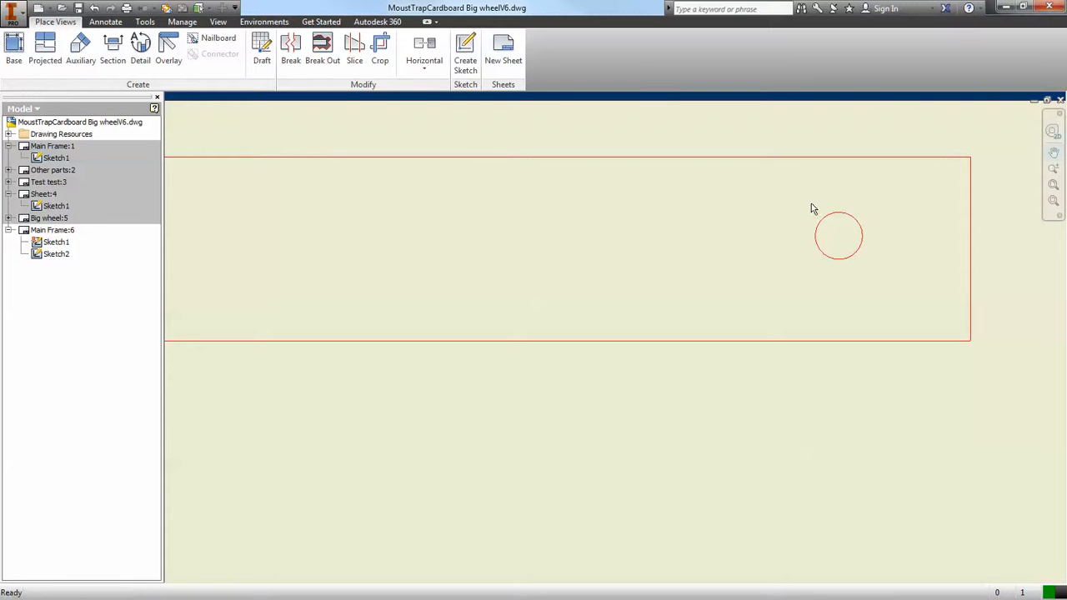
double_click(54, 254)
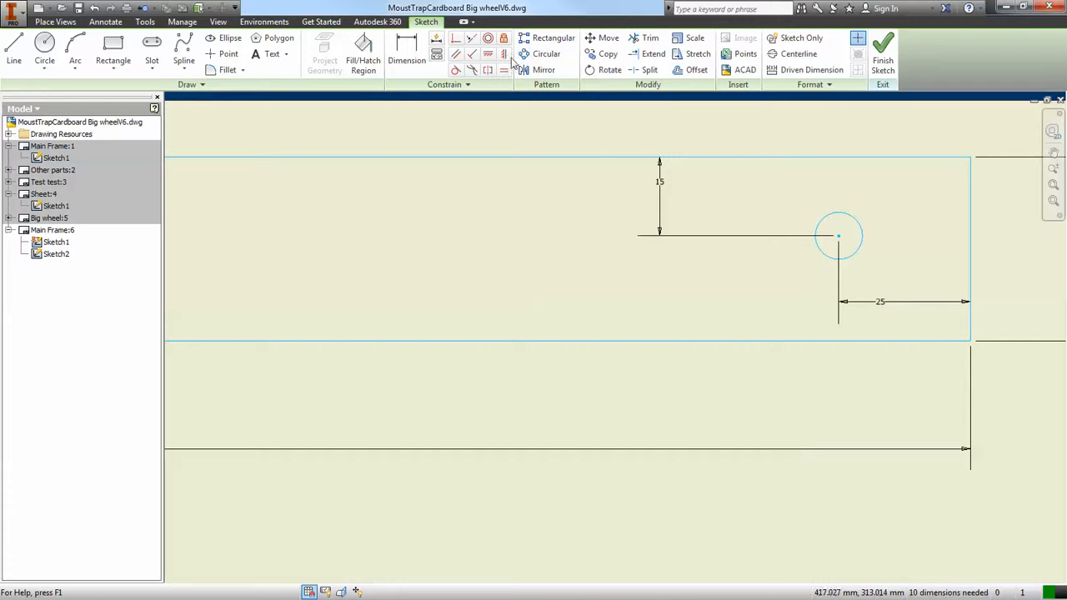
click(407, 52)
click(859, 232)
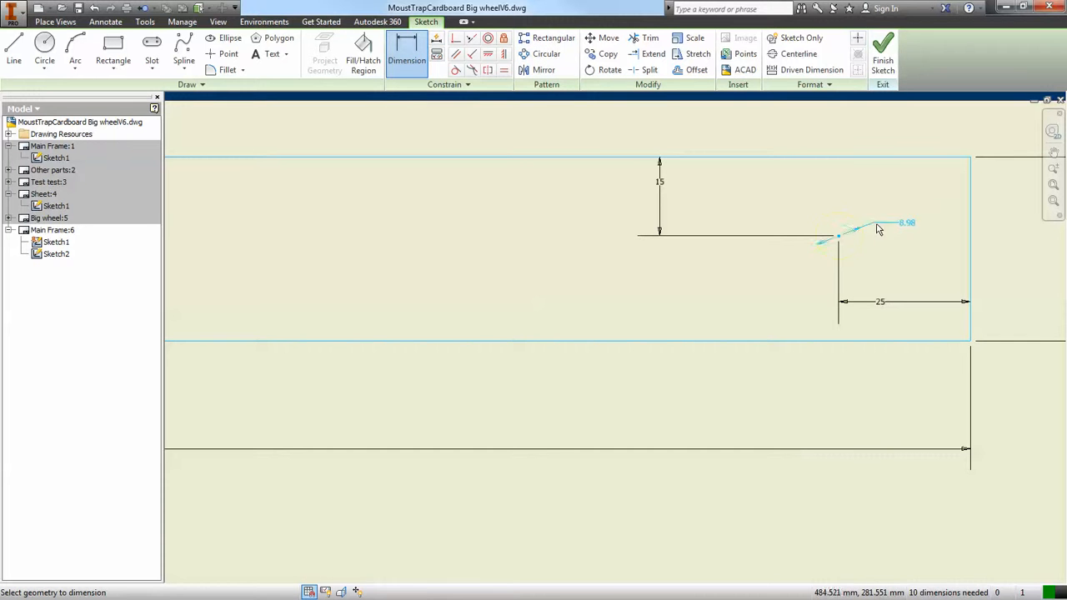
click(888, 227)
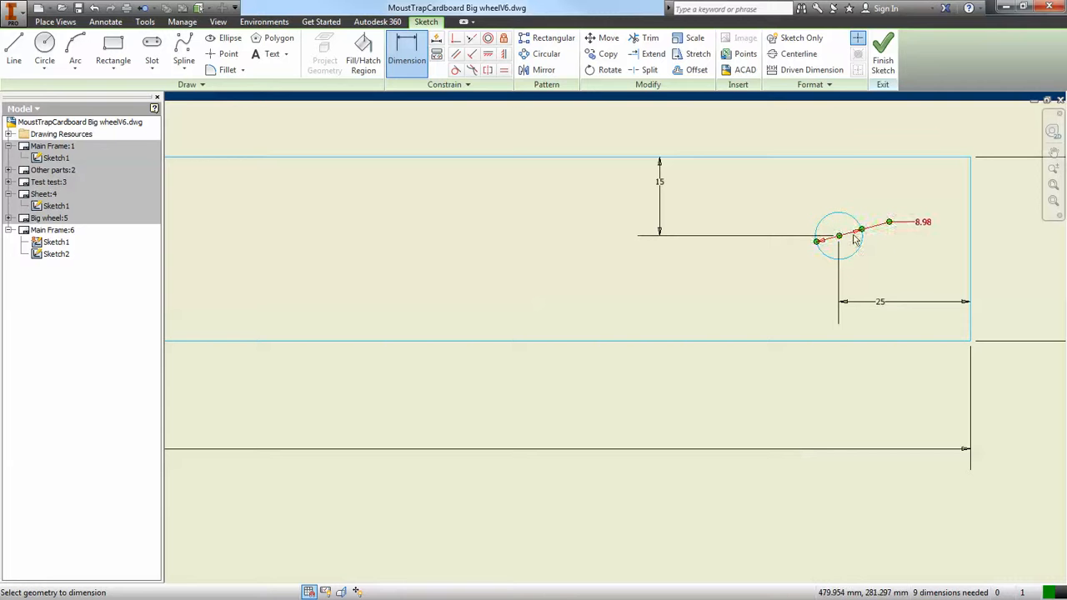
Set the axle hole's diameter to 8.98-0.31 mm, subtracting the laser beam allowance given on the Measurements slide.
double_click(924, 231)
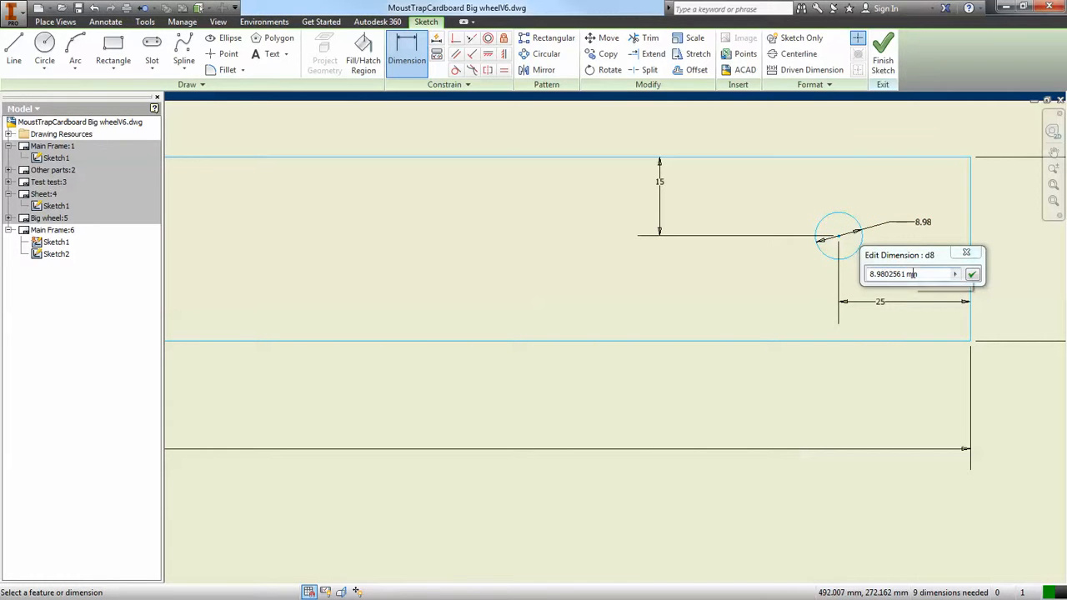
drag(905, 275, 893, 275)
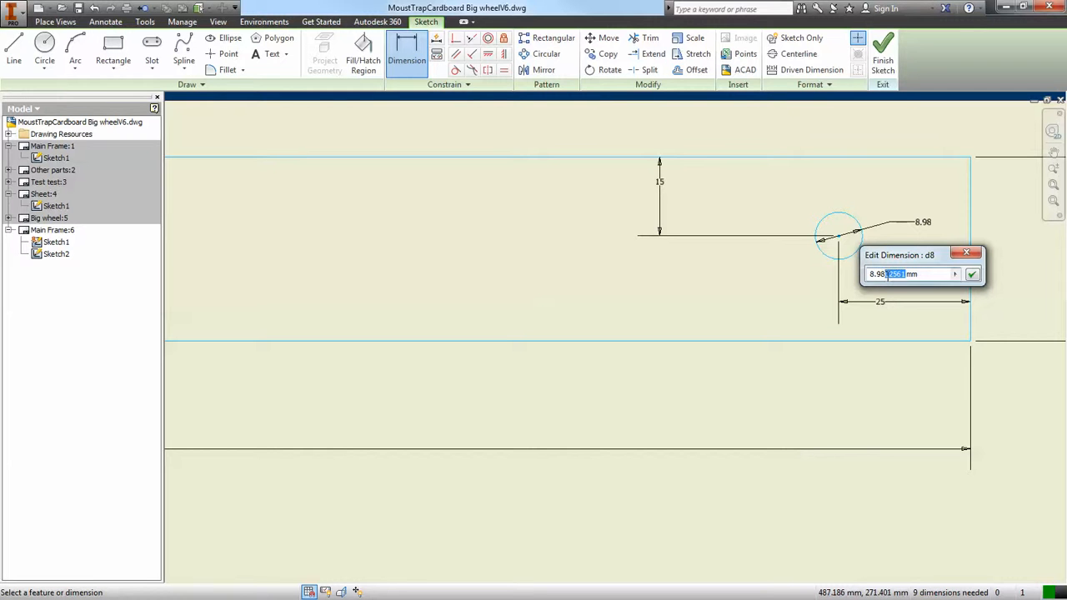
key(BackSpace)
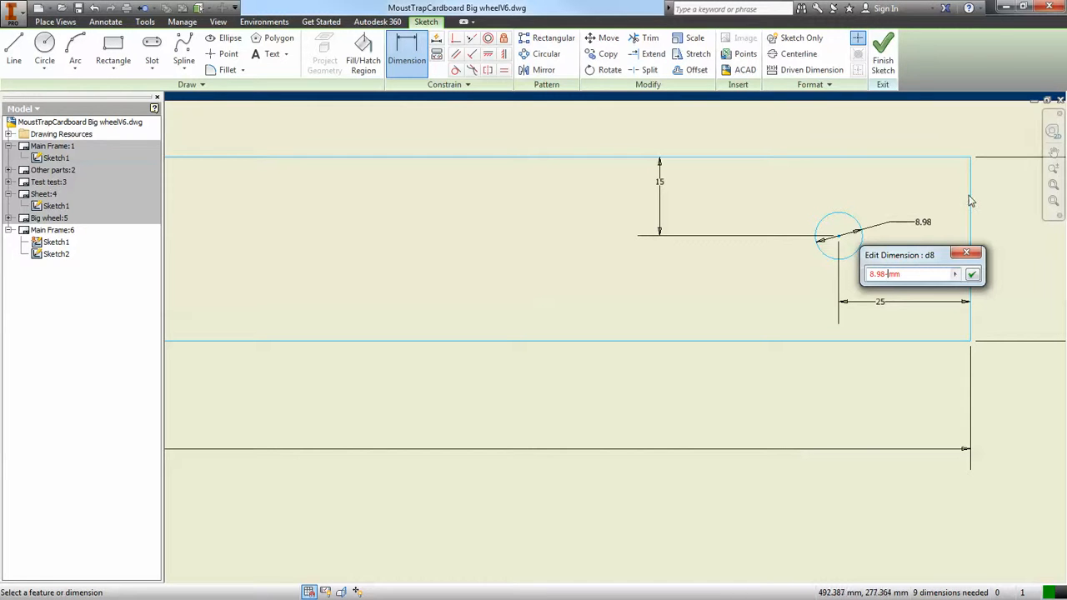
click(1005, 8)
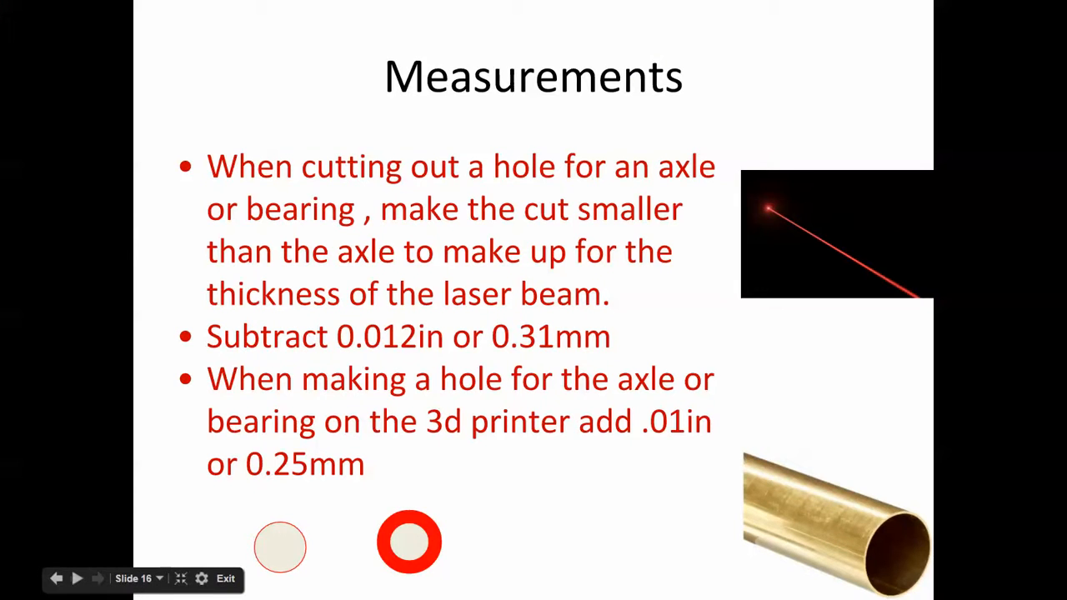
key(alt+Tab)
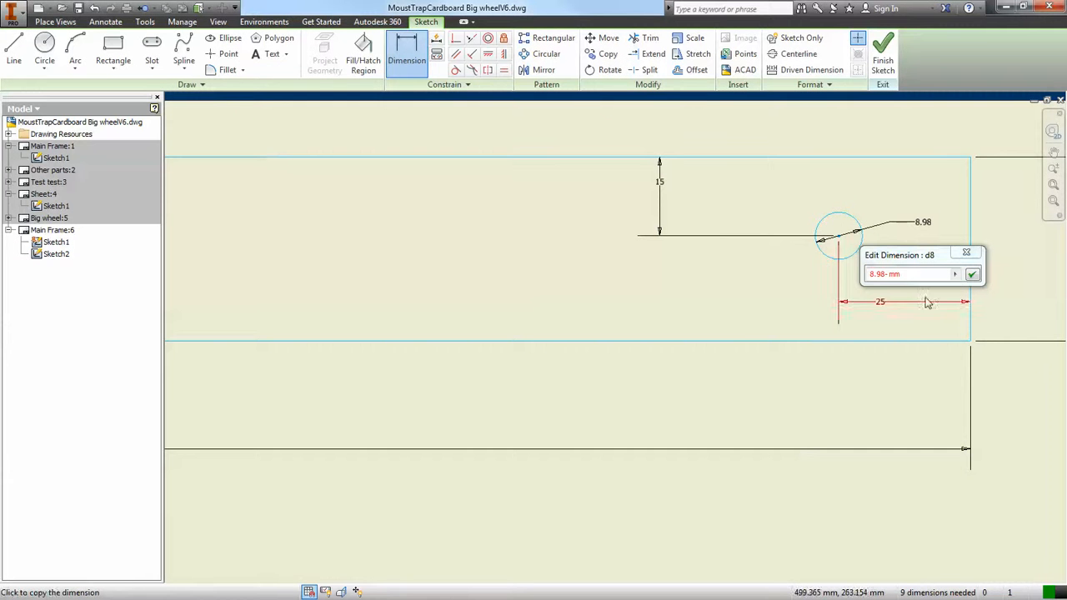
click(900, 275)
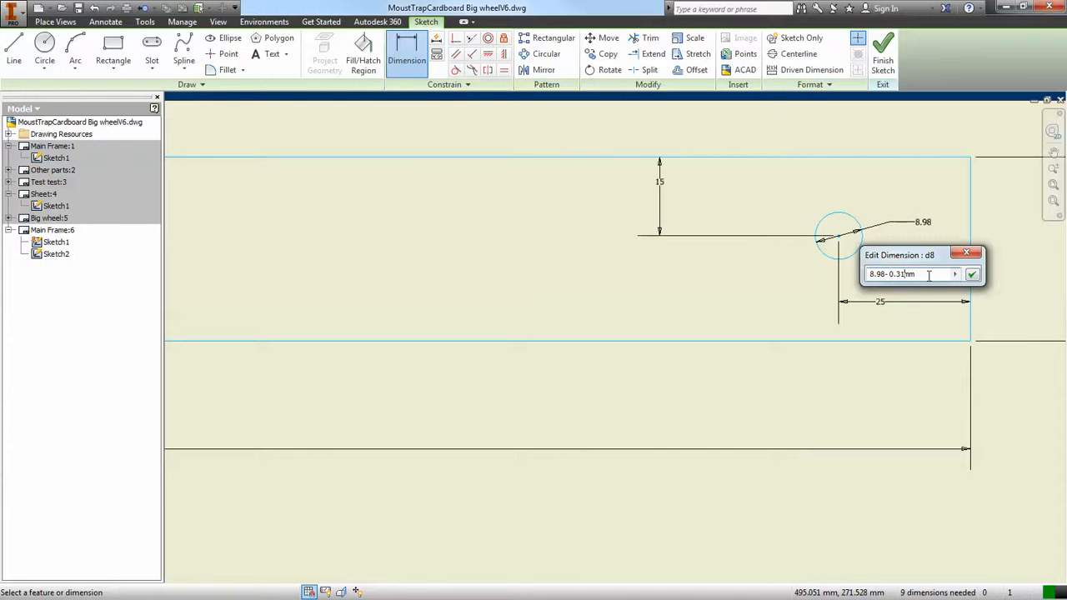
key(Return)
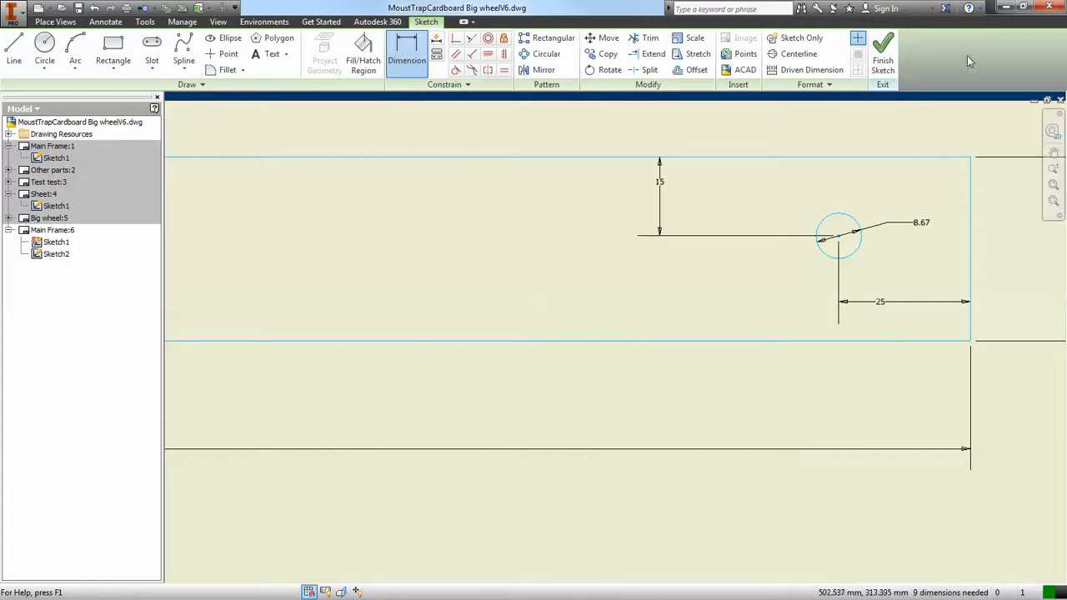
click(1005, 7)
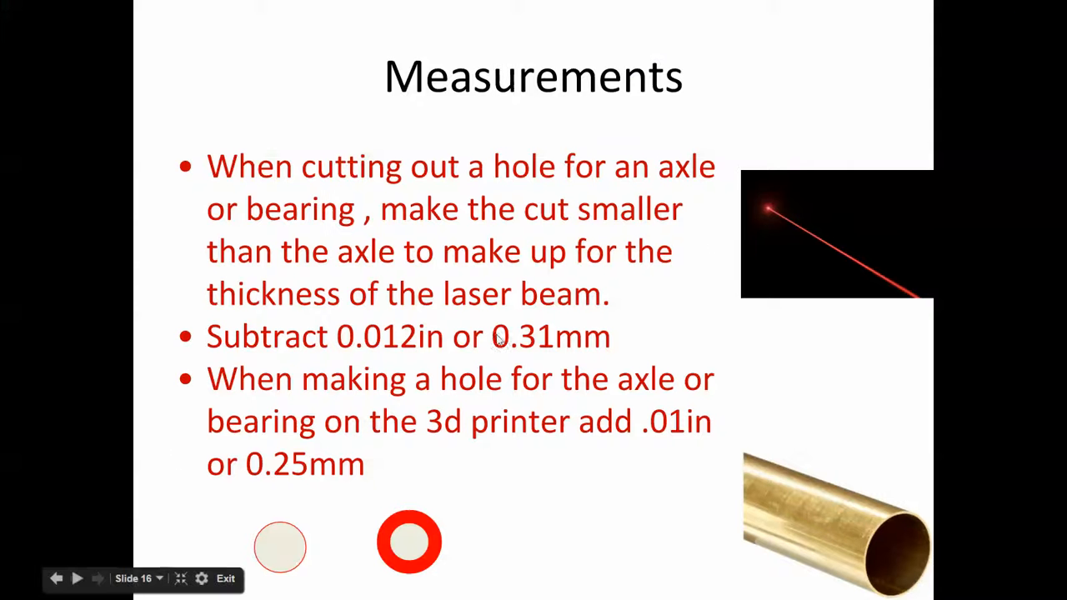